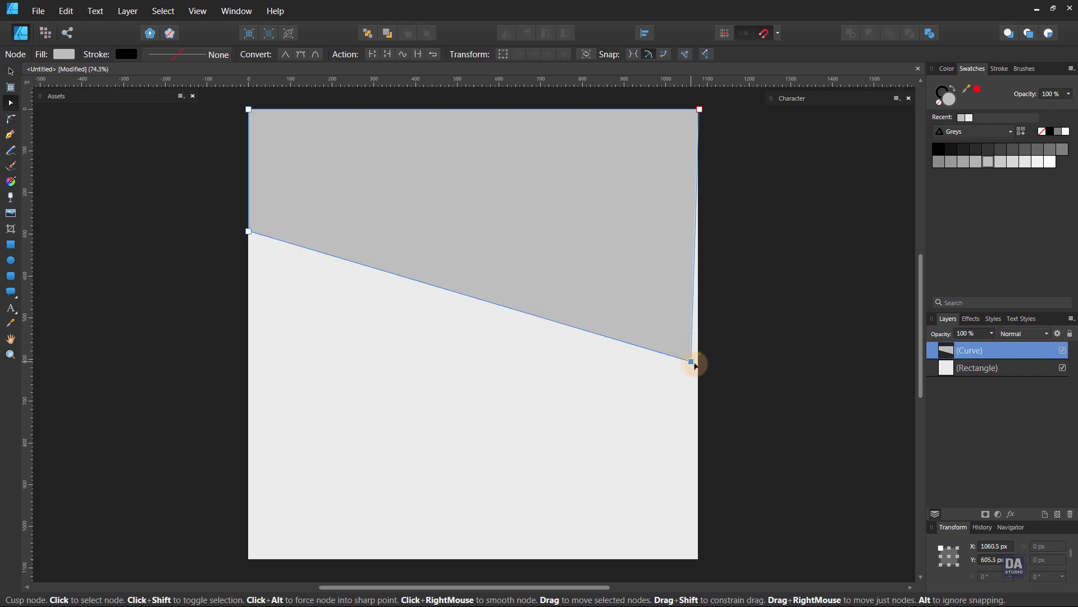
Draw a rectangle about 540 × 607 px in the page's lower-right corner and fill it with a mid grey from the Greys palette.
{"action": "left_click", "coordinate": [714, 380]}
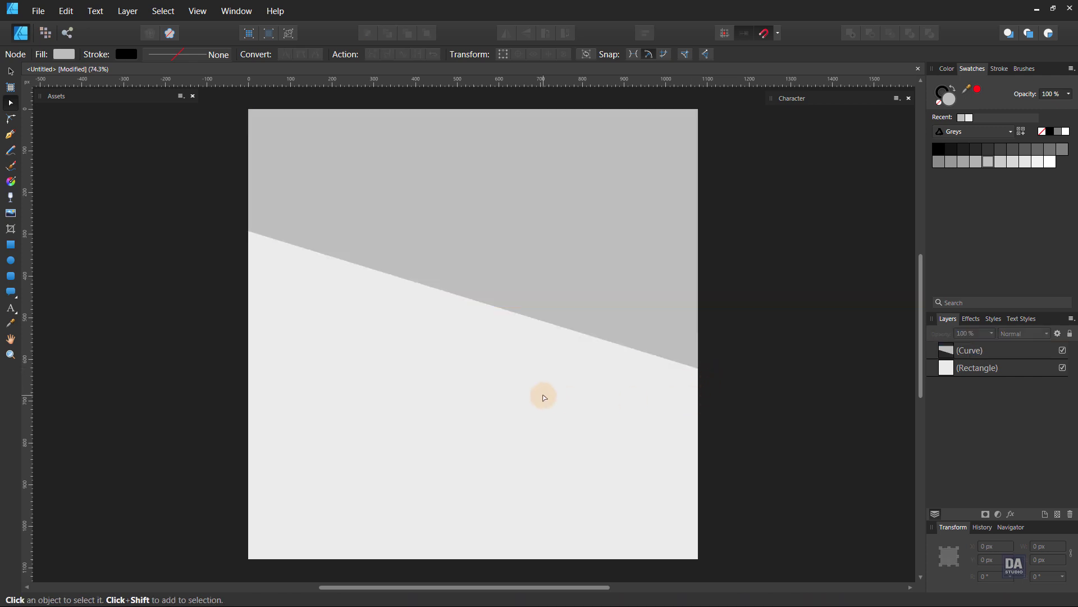
{"action": "left_click", "coordinate": [13, 249]}
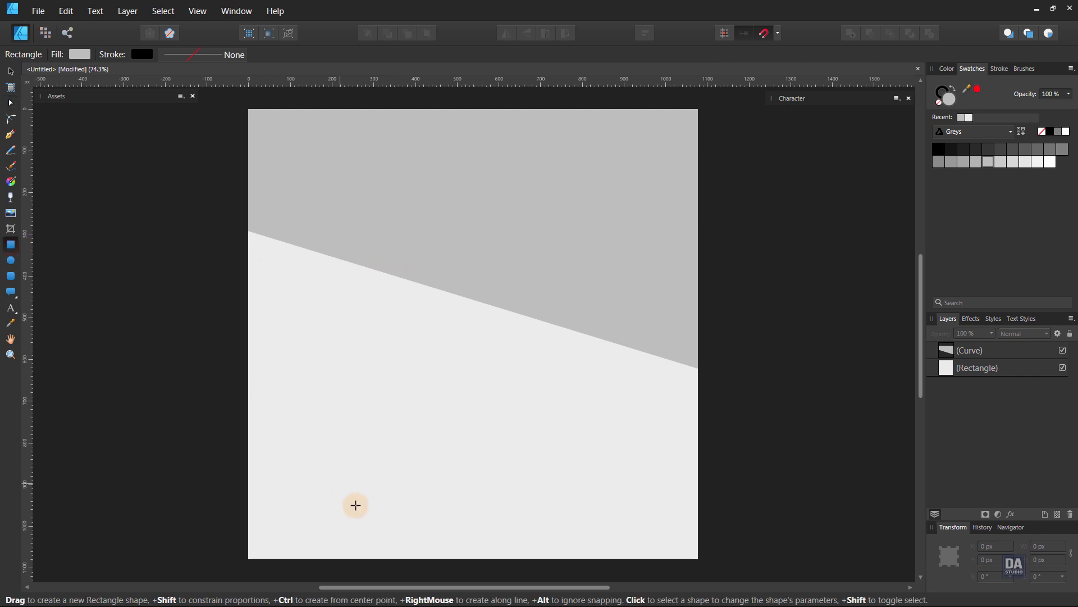
{"action": "left_click_drag", "start_coordinate": [475, 559], "coordinate": [699, 306]}
{"action": "left_click", "coordinate": [951, 161]}
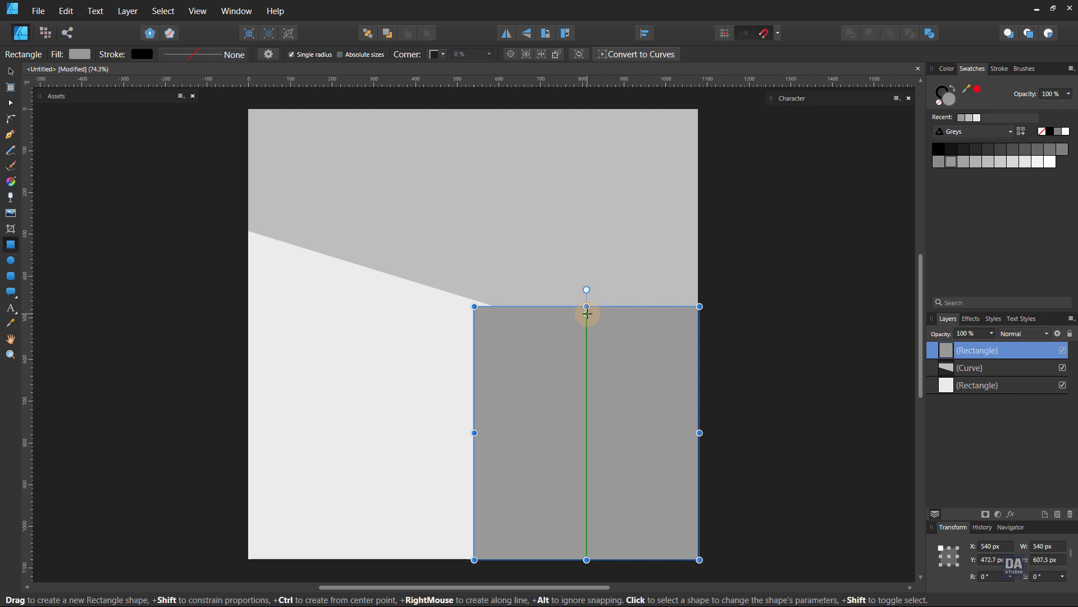
Convert the lower-right rectangle to curves and reshape its top edge to run parallel to, and slightly above, the diagonal edge.
{"action": "left_click", "coordinate": [661, 55]}
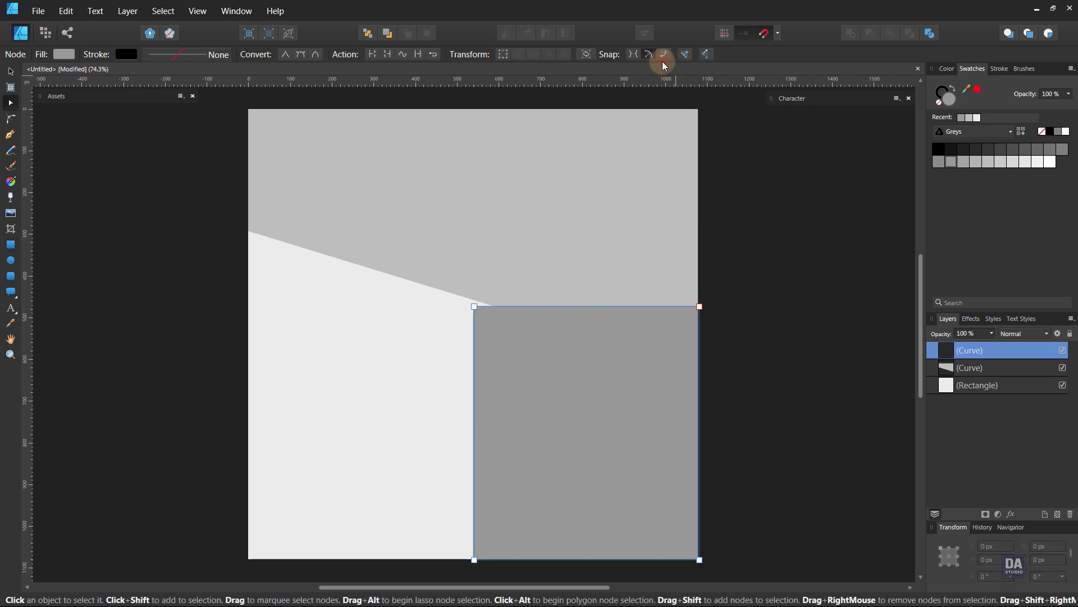
{"action": "left_click_drag", "start_coordinate": [700, 306], "coordinate": [695, 375]}
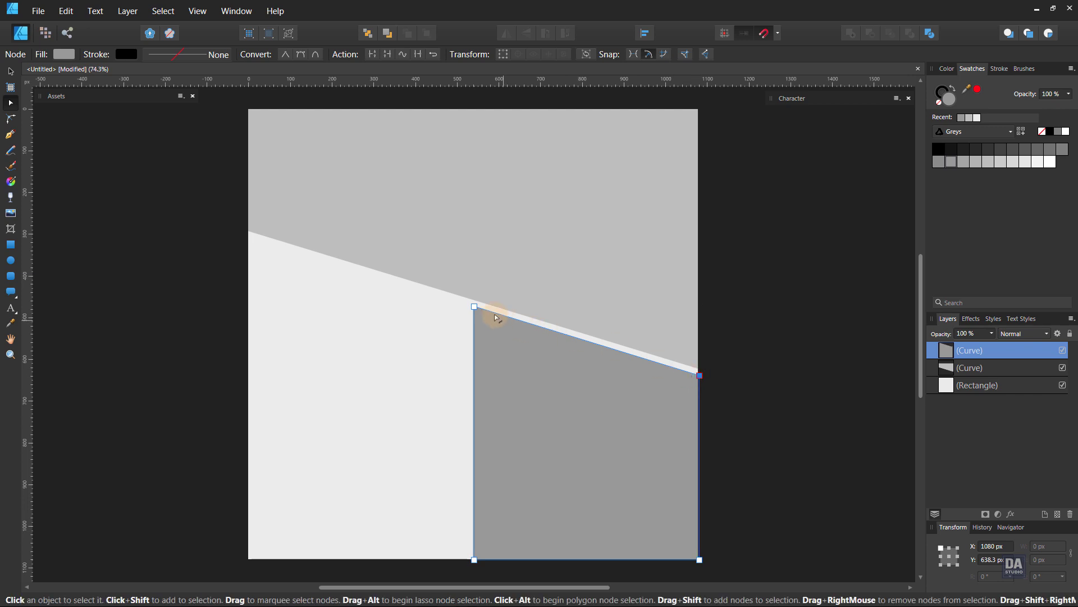
{"action": "left_click", "coordinate": [475, 307], "text": "shift"}
{"action": "left_click_drag", "start_coordinate": [474, 307], "coordinate": [476, 290]}
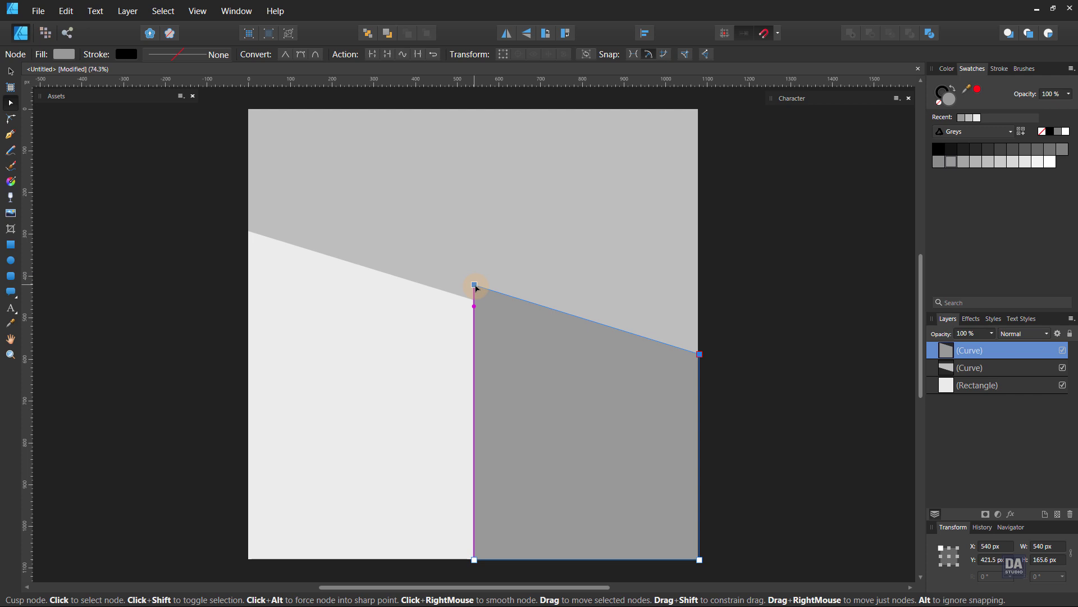
{"action": "left_click_drag", "start_coordinate": [475, 289], "coordinate": [476, 290]}
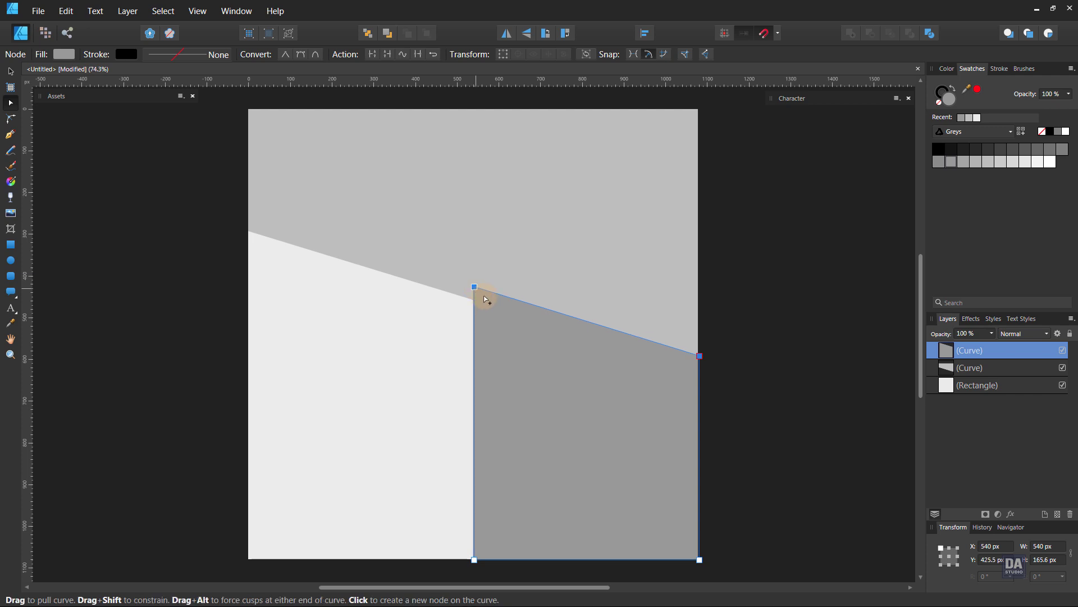
{"action": "left_click", "coordinate": [748, 386]}
{"action": "left_click", "coordinate": [559, 385]}
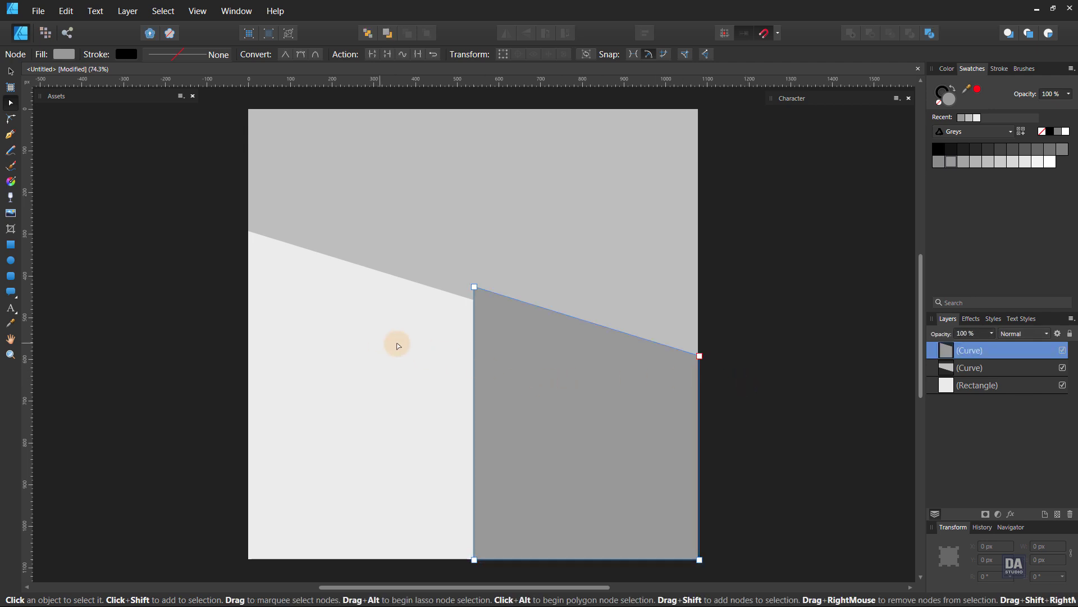
Draw a thin rectangle about 450 × 47 px beside the grey panel and slant it 16.5° along the diagonal edge.
{"action": "left_click", "coordinate": [10, 245]}
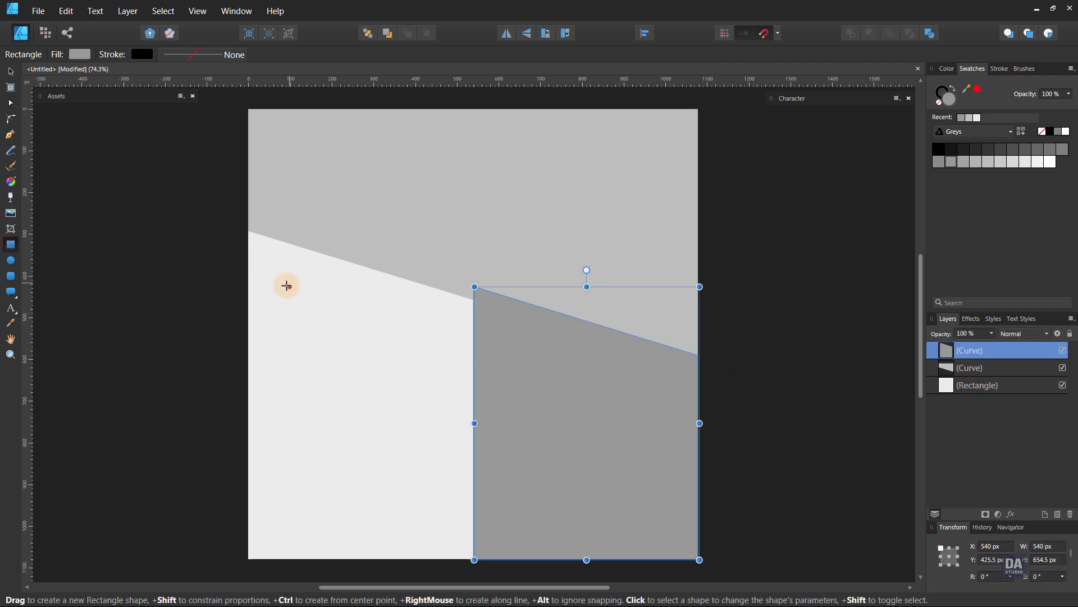
{"action": "left_click_drag", "start_coordinate": [286, 287], "coordinate": [474, 369]}
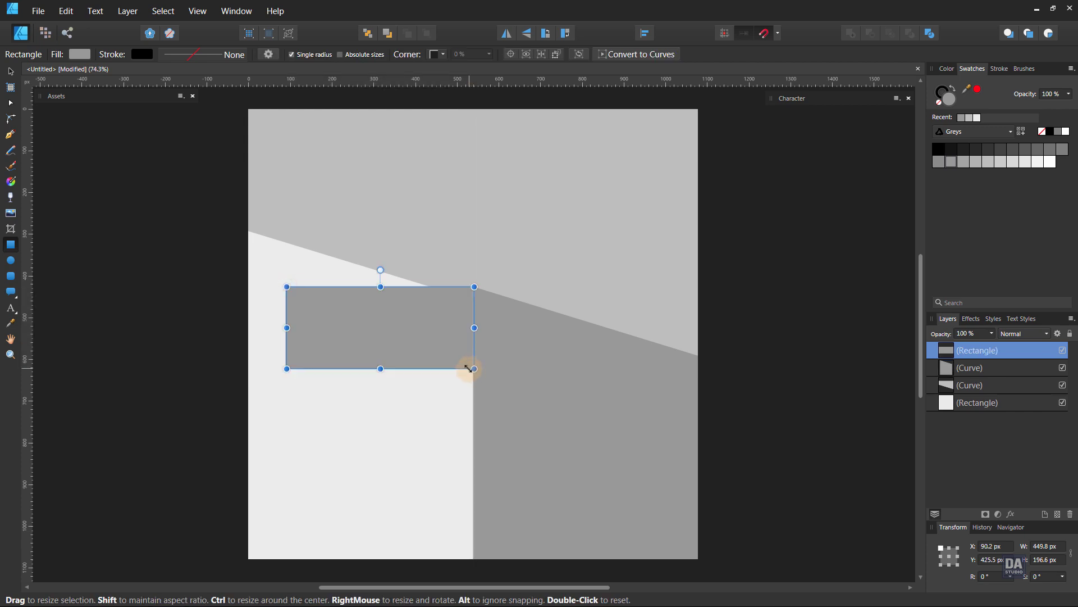
{"action": "left_click_drag", "start_coordinate": [380, 367], "coordinate": [379, 287]}
{"action": "key", "text": "ctrl+z"}
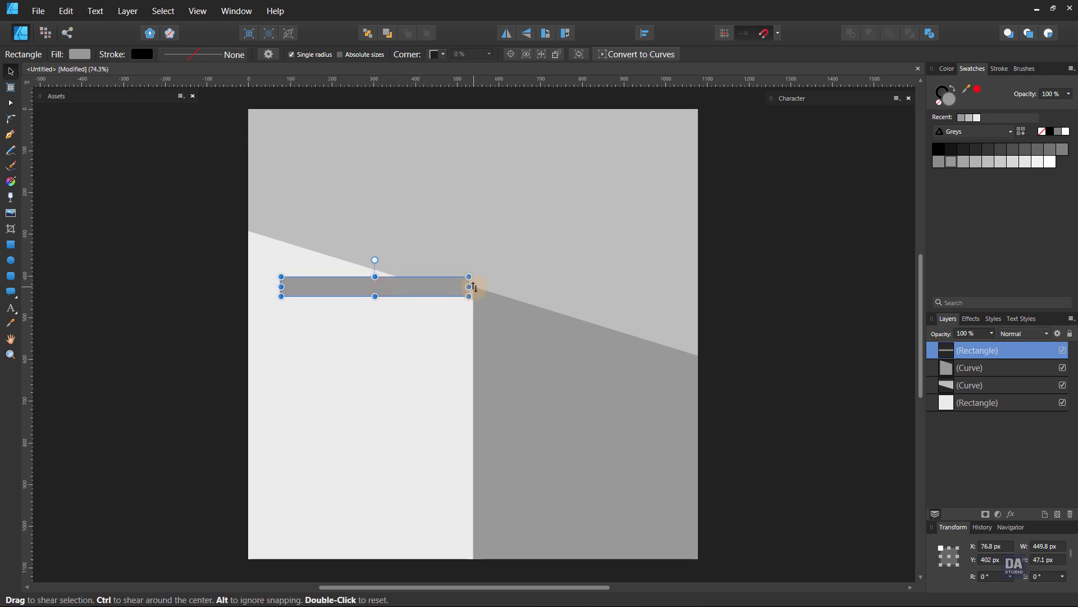
{"action": "left_click_drag", "start_coordinate": [474, 287], "coordinate": [429, 283]}
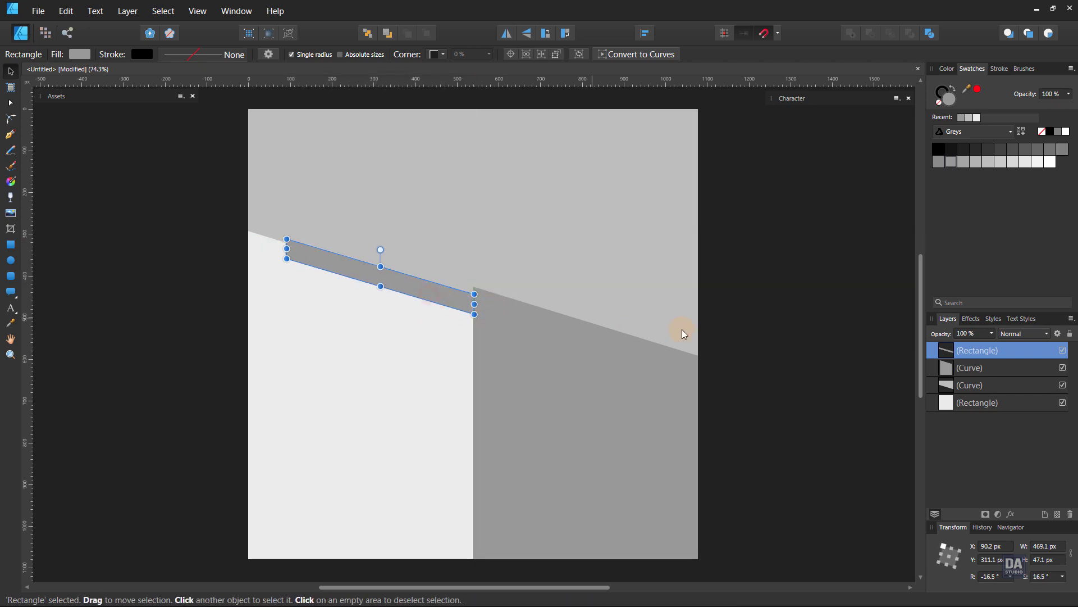
{"action": "left_click", "coordinate": [765, 343]}
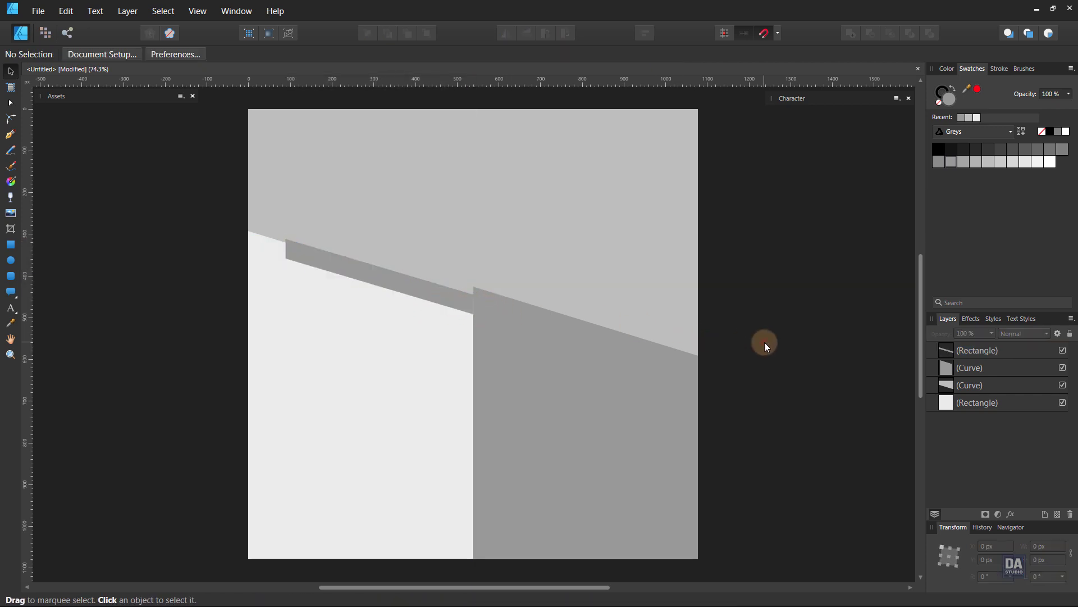
Reduce the slanted strip's height to about 23 px.
{"action": "left_click", "coordinate": [426, 297]}
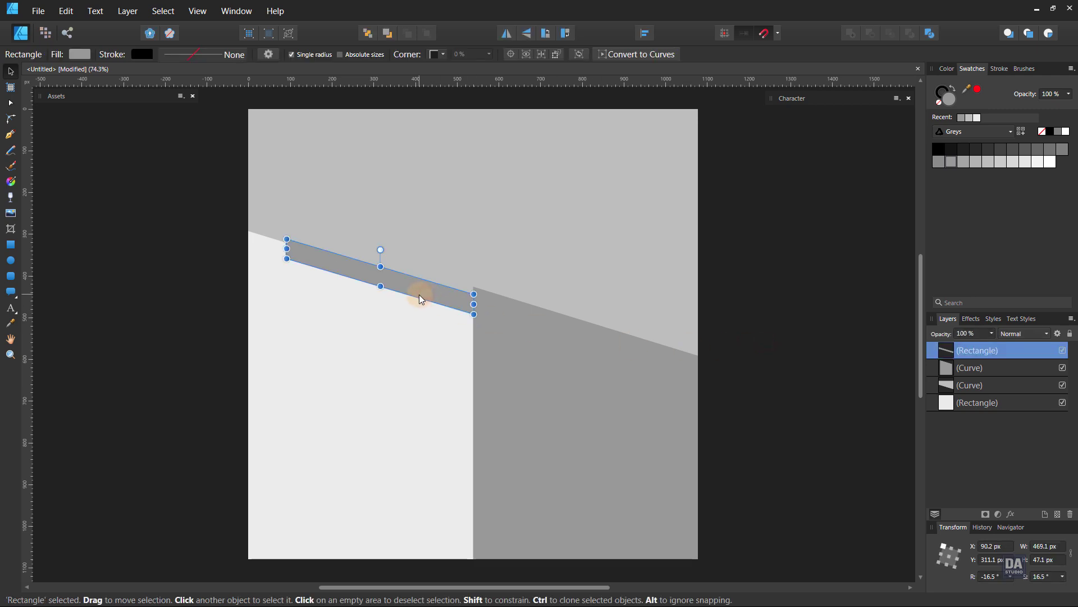
{"action": "left_click_drag", "start_coordinate": [381, 286], "coordinate": [378, 275]}
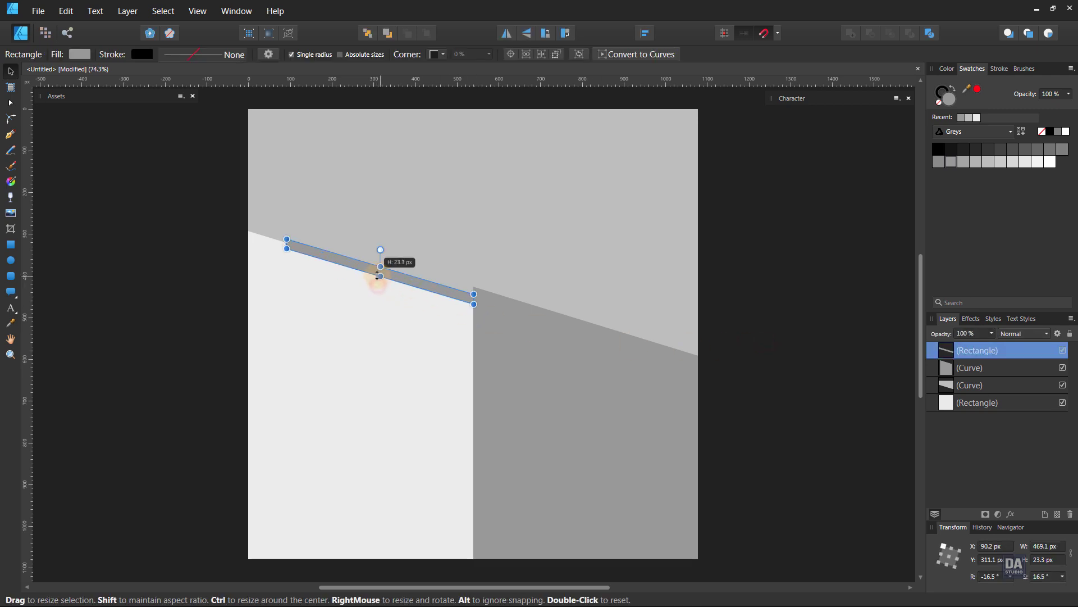
{"action": "left_click", "coordinate": [765, 361]}
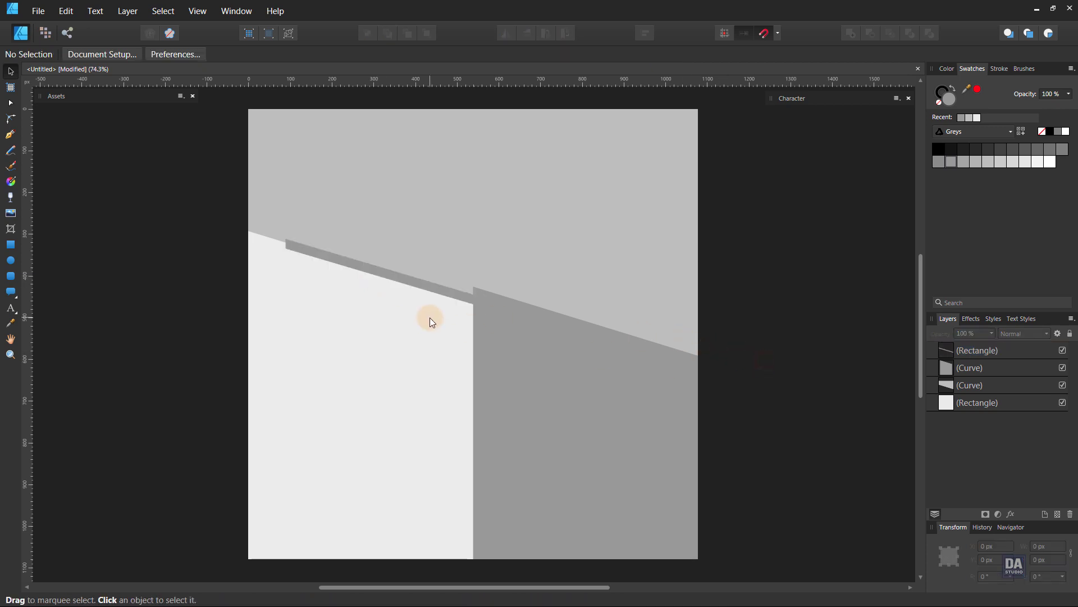
Bring the grey panel in front of the slanted strip and slide the strip along the diagonal so its end tucks behind the panel.
{"action": "left_click", "coordinate": [501, 312]}
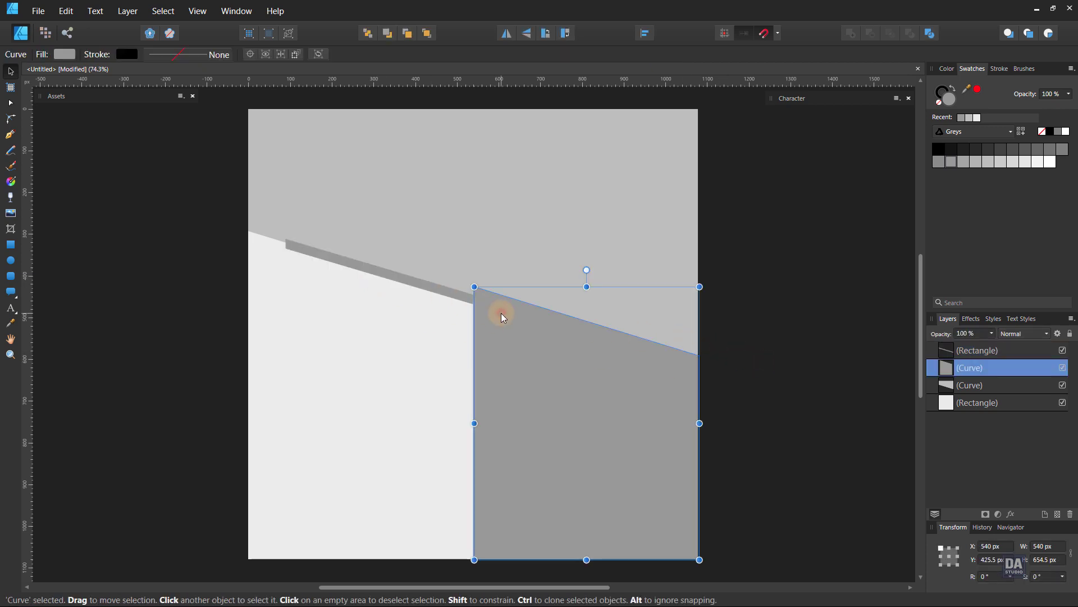
{"action": "left_click_drag", "start_coordinate": [978, 368], "coordinate": [981, 345]}
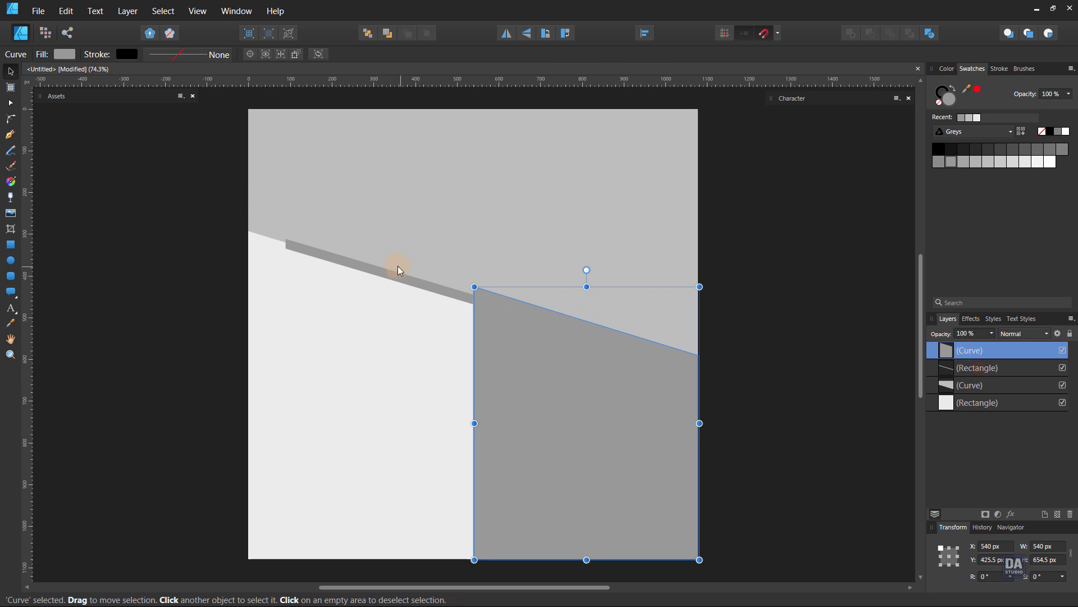
{"action": "left_click_drag", "start_coordinate": [416, 282], "coordinate": [423, 287]}
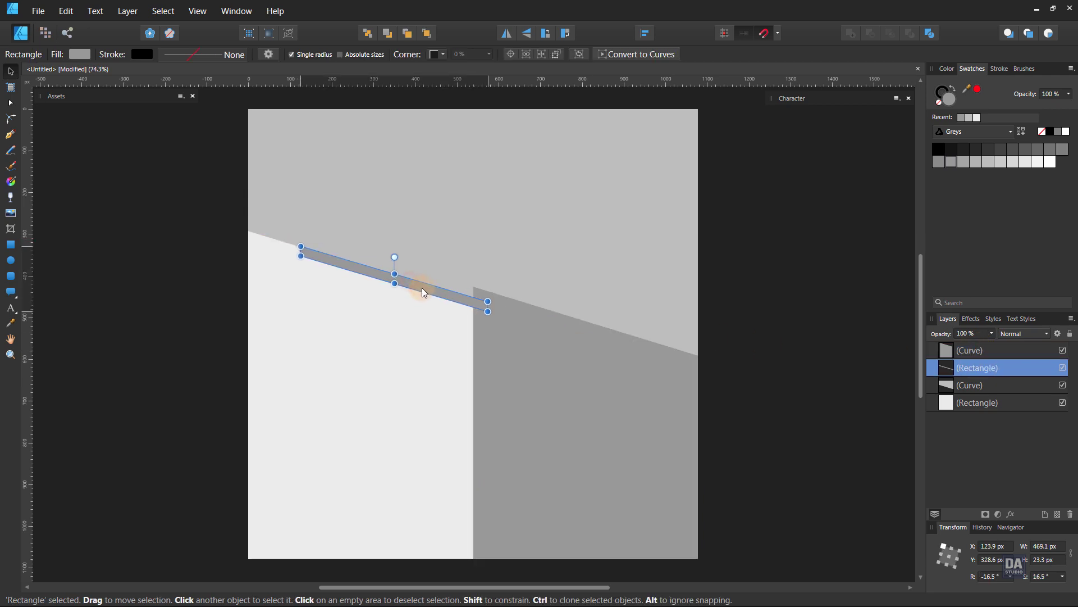
Fill the slanted strip with a darker grey from the Greys palette than the panel's fill.
{"action": "left_click", "coordinate": [937, 162]}
{"action": "left_click", "coordinate": [1062, 149]}
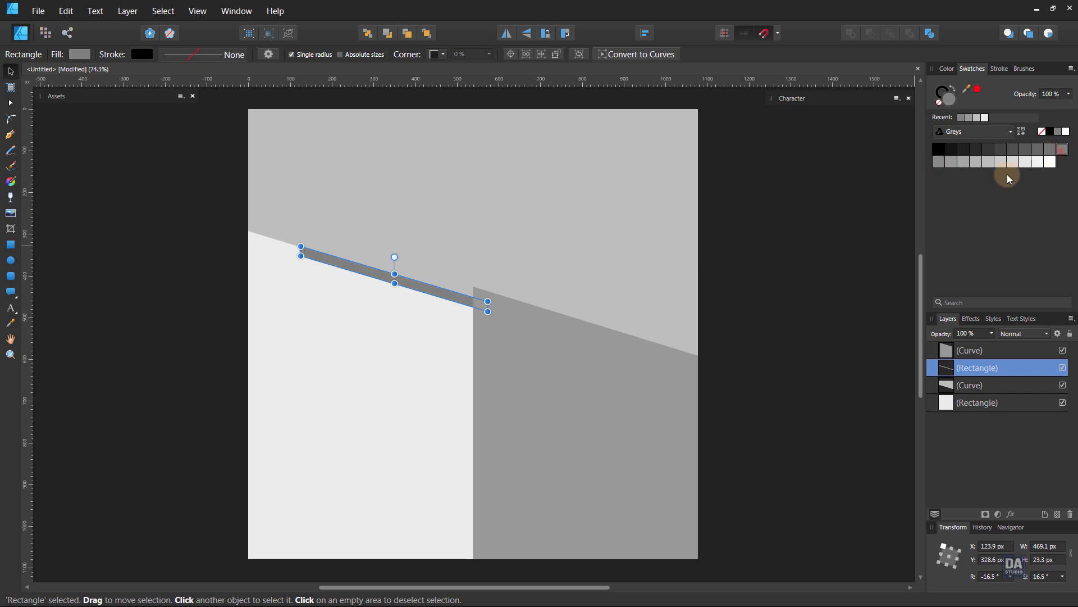
{"action": "left_click", "coordinate": [719, 289]}
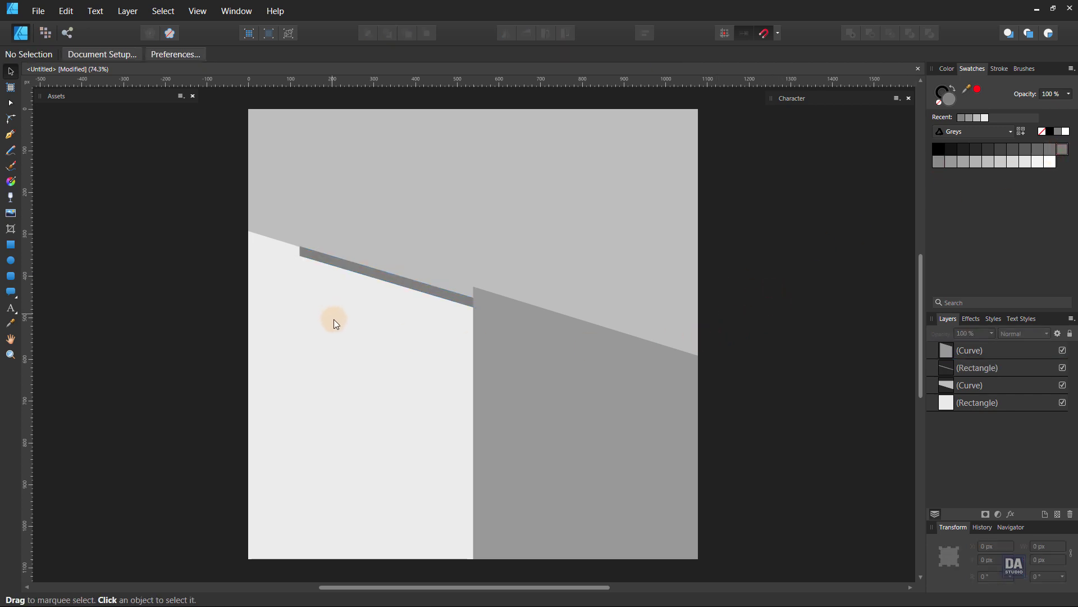
Draw a full-width rectangle about 1080 × 127 px along the page's bottom edge and fill it with a dark grey.
{"action": "key", "text": "space"}
{"action": "left_click_drag", "start_coordinate": [375, 361], "coordinate": [374, 360]}
{"action": "left_click_drag", "start_coordinate": [483, 487], "coordinate": [485, 491]}
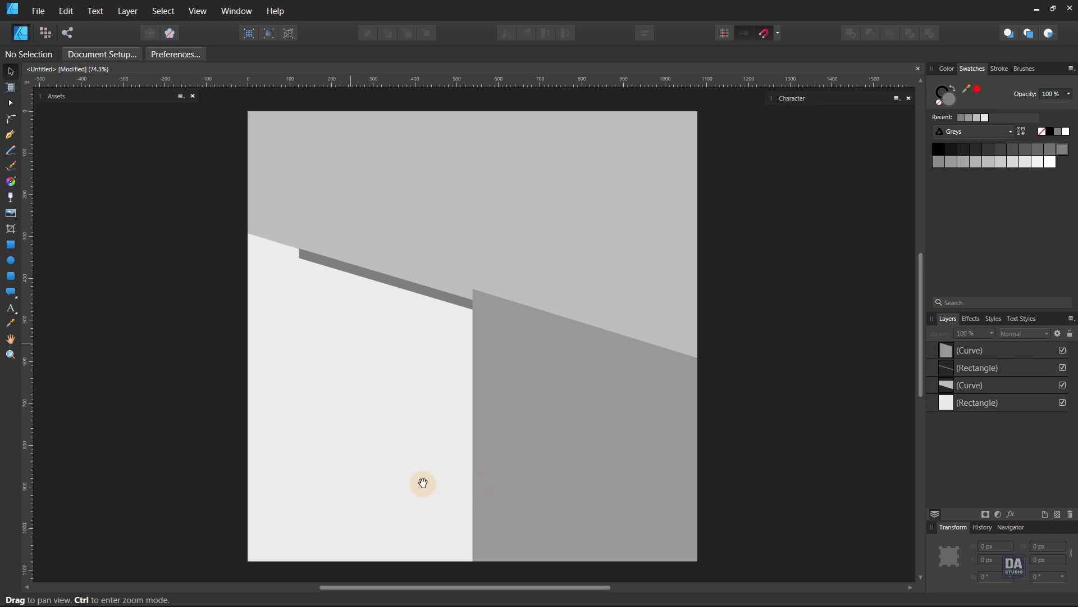
{"action": "left_click", "coordinate": [10, 245]}
{"action": "mouse_move", "coordinate": [248, 509]}
{"action": "left_mouse_down"}
{"action": "mouse_move", "coordinate": [525, 562]}
{"action": "mouse_move", "coordinate": [699, 562]}
{"action": "left_mouse_up"}
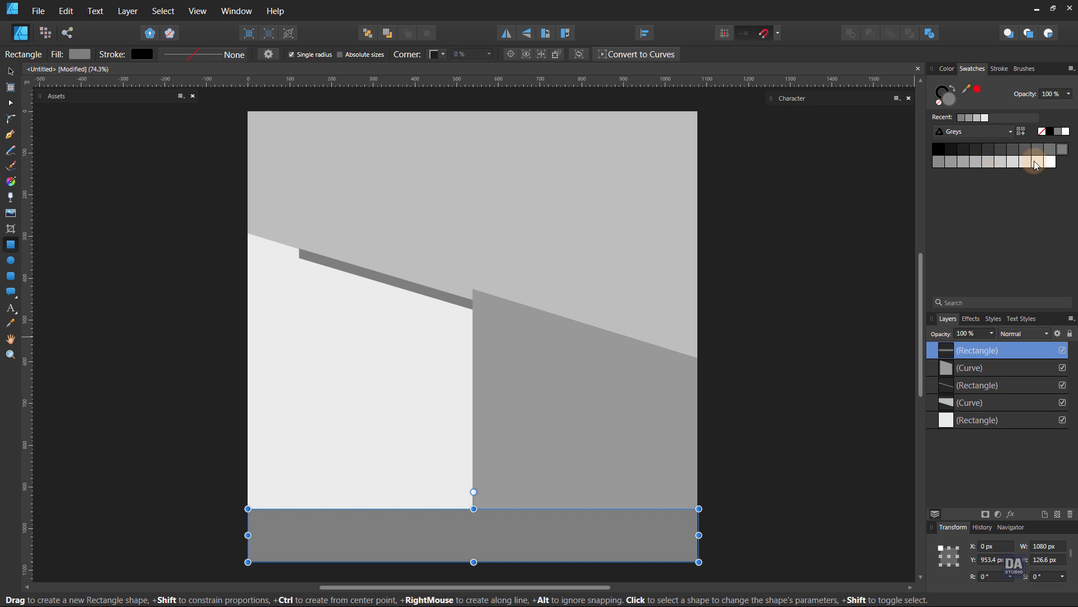
{"action": "left_click", "coordinate": [1039, 150]}
{"action": "left_click", "coordinate": [1040, 154]}
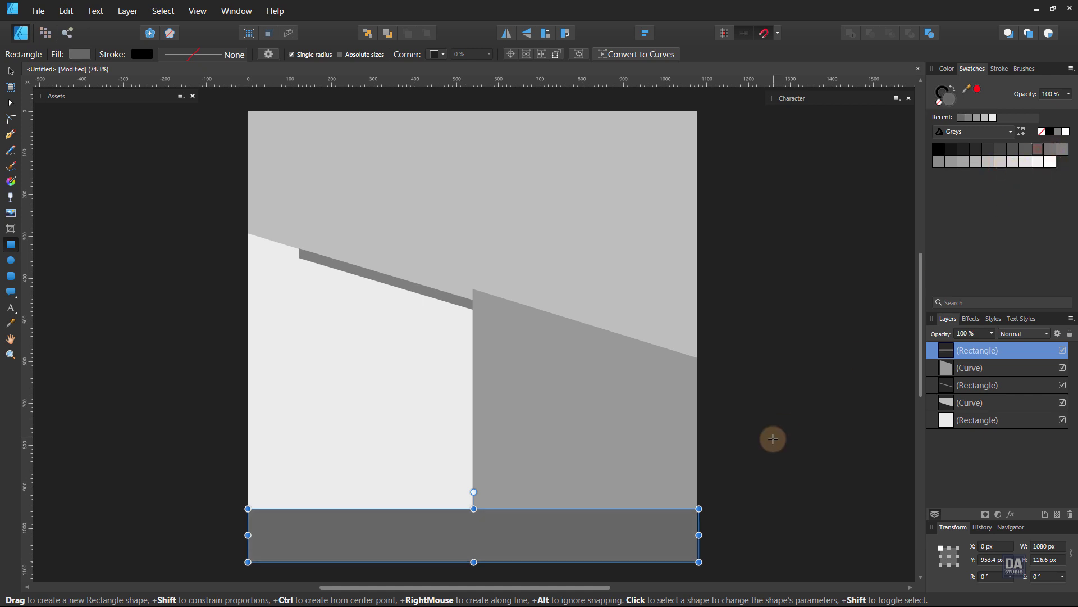
{"action": "left_click", "coordinate": [773, 439]}
{"action": "mouse_move", "coordinate": [739, 443]}
{"action": "left_mouse_down"}
{"action": "mouse_move", "coordinate": [719, 440]}
{"action": "mouse_move", "coordinate": [742, 445]}
{"action": "left_mouse_up"}
{"action": "key", "text": "v"}
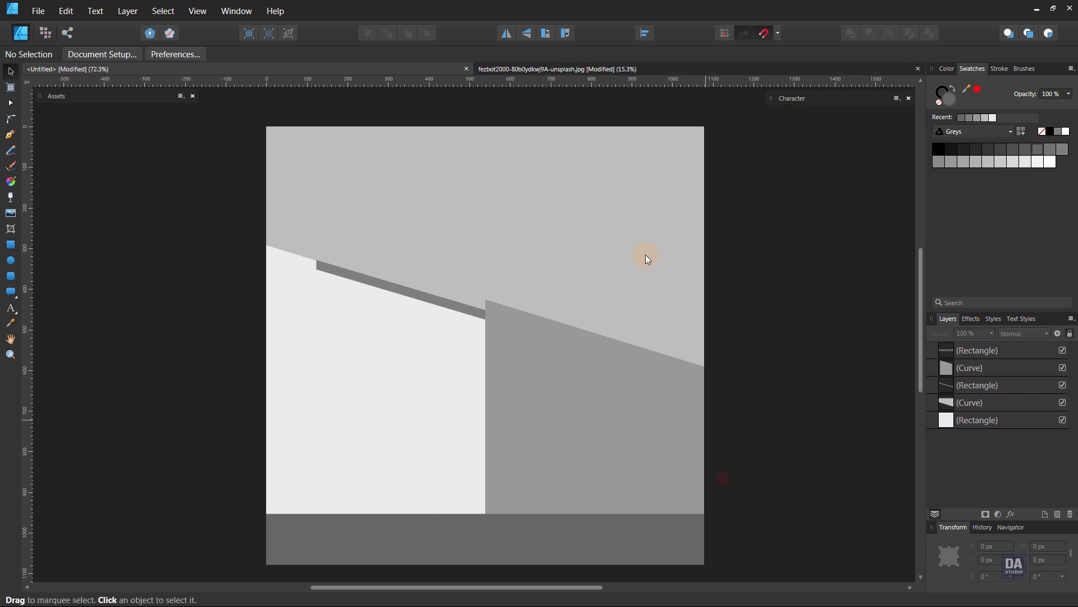
In the skyline photo document, unlock the Background layer, scale it down to about 2238 × 1493 px and copy it.
{"action": "left_click", "coordinate": [663, 70]}
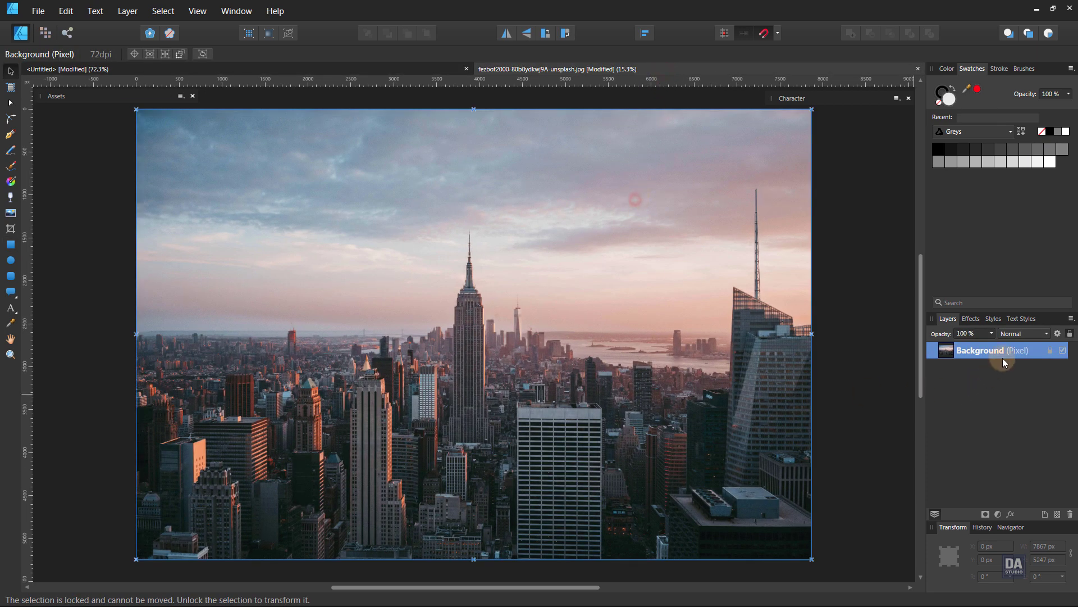
{"action": "left_click", "coordinate": [1049, 349]}
{"action": "left_click_drag", "start_coordinate": [811, 559], "coordinate": [347, 196]}
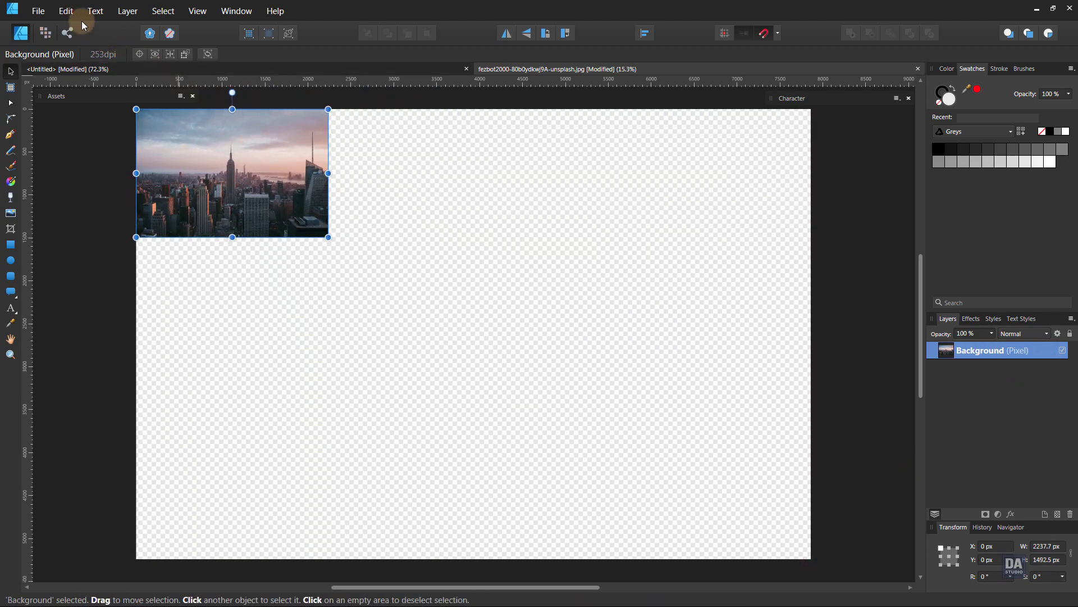
{"action": "left_click", "coordinate": [66, 10]}
{"action": "left_click", "coordinate": [70, 64]}
Return to the untitled layout and paste the skyline photo inside the large sloped shape above the diagonal.
{"action": "left_click", "coordinate": [82, 70]}
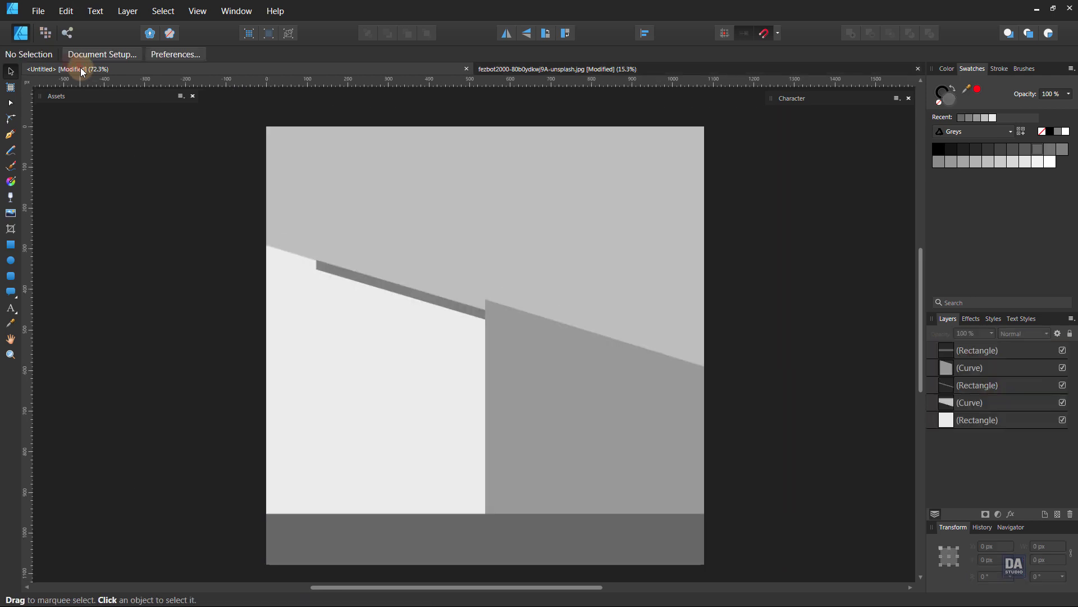
{"action": "left_click", "coordinate": [292, 131]}
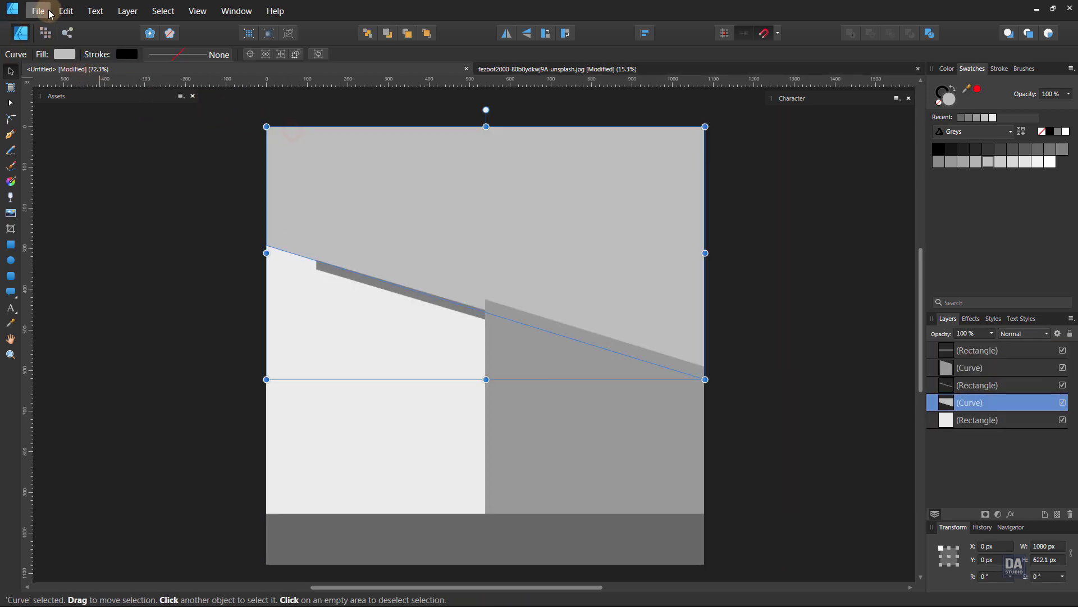
{"action": "left_click", "coordinate": [66, 11]}
{"action": "left_click", "coordinate": [67, 125]}
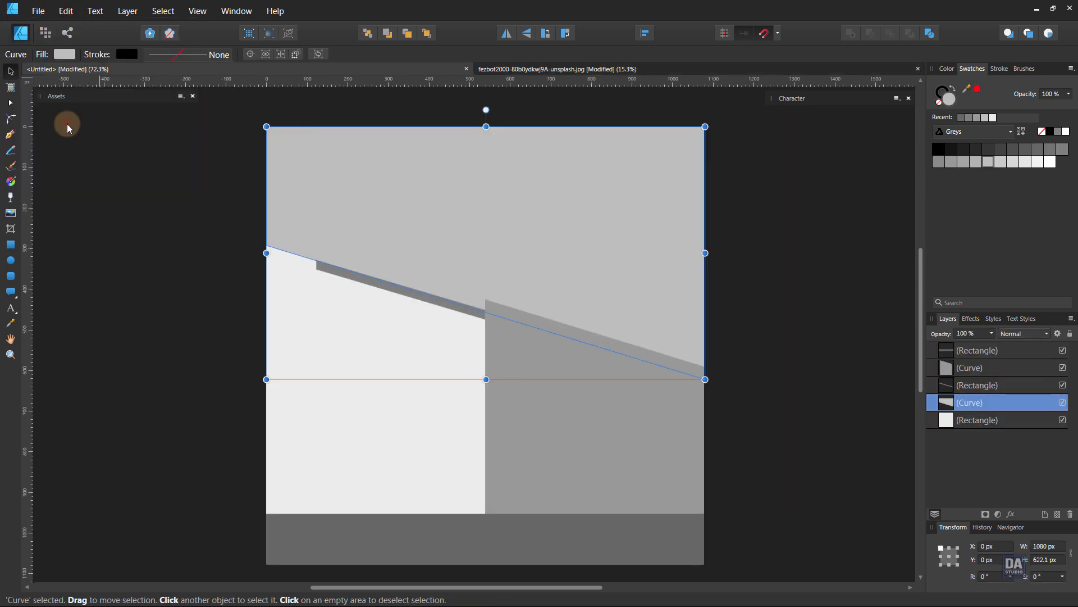
Scale the clipped photo to about 1868 × 1246 px and move it so the skyscraper stands above the right-hand panel's sloped edge.
{"action": "left_click", "coordinate": [934, 405]}
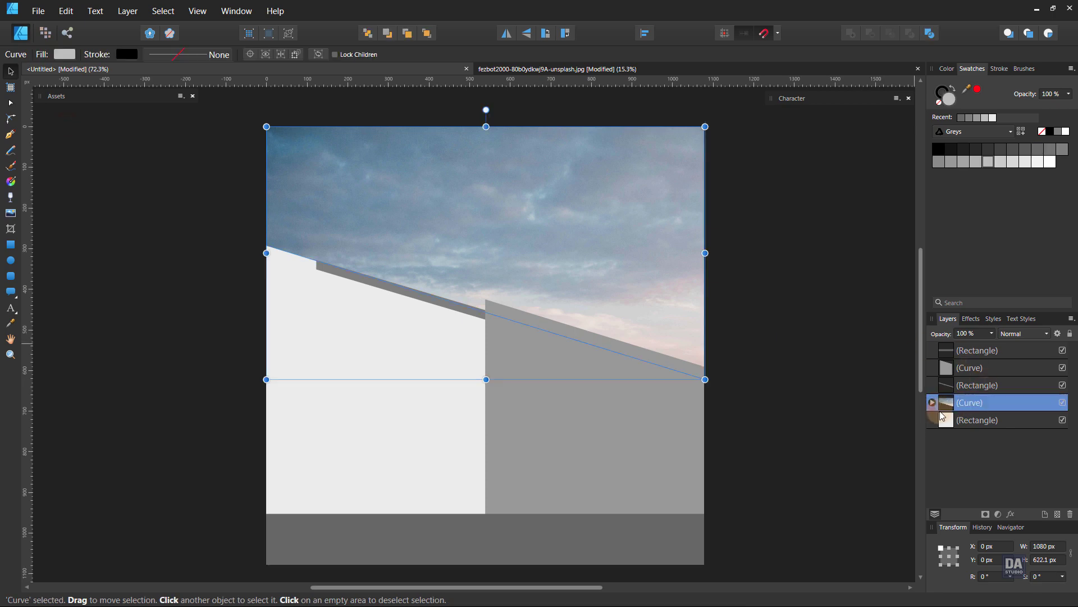
{"action": "left_click", "coordinate": [932, 403]}
{"action": "left_click", "coordinate": [952, 421]}
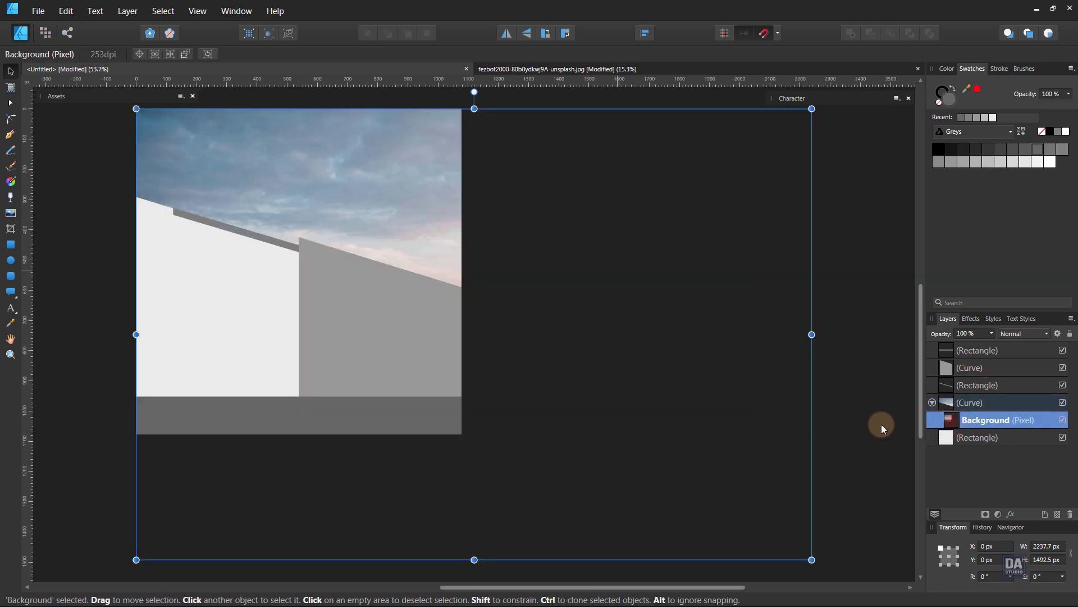
{"action": "left_click_drag", "start_coordinate": [811, 561], "coordinate": [613, 426]}
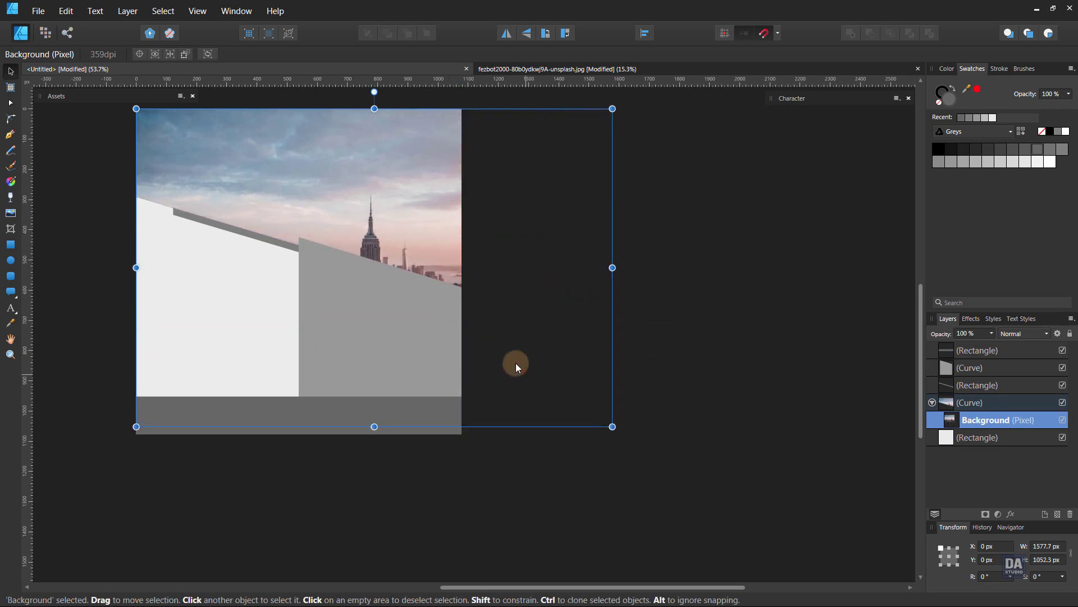
{"action": "left_click_drag", "start_coordinate": [523, 376], "coordinate": [524, 318]}
{"action": "left_click_drag", "start_coordinate": [136, 372], "coordinate": [106, 434]}
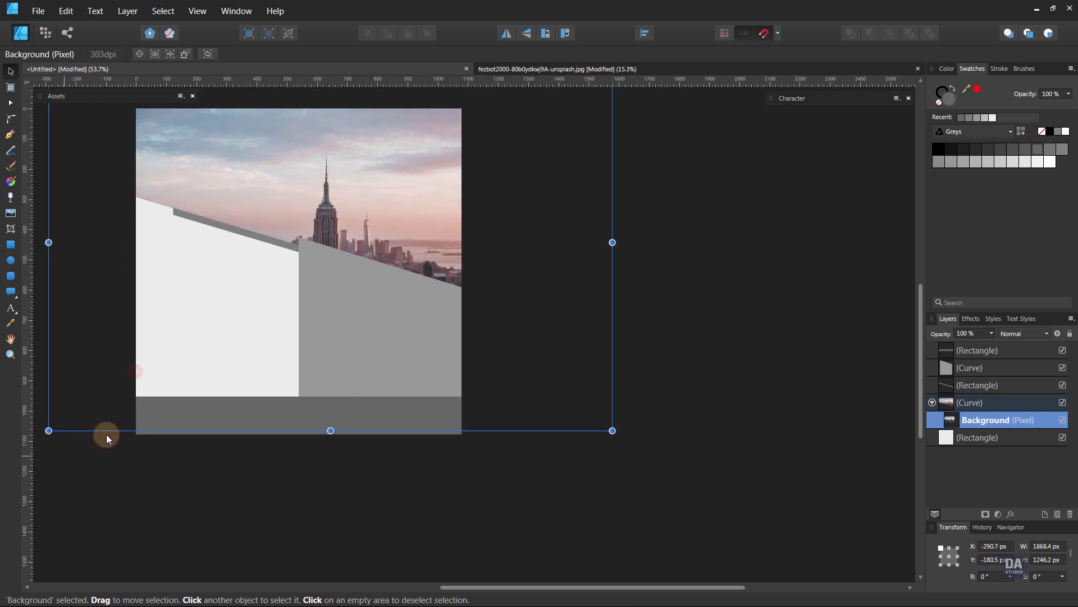
{"action": "left_click_drag", "start_coordinate": [198, 351], "coordinate": [252, 310]}
{"action": "left_click", "coordinate": [535, 322]}
{"action": "left_click_drag", "start_coordinate": [510, 338], "coordinate": [595, 414]}
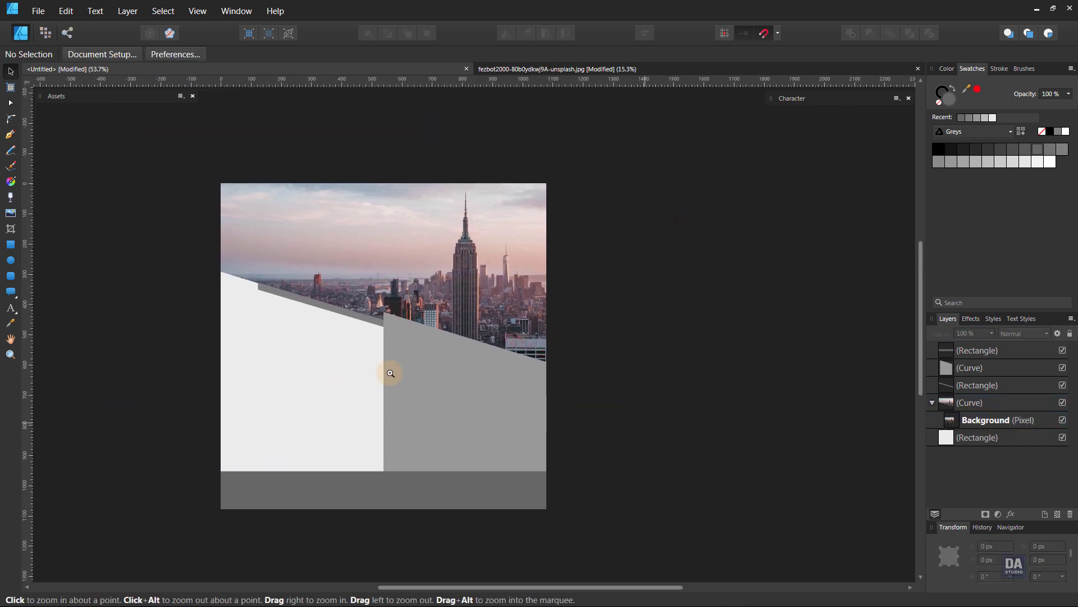
Add a Brightness and Contrast adjustment to the clipped skyline photo with brightness -6% and contrast 16%.
{"action": "left_click_drag", "start_coordinate": [390, 373], "coordinate": [514, 349]}
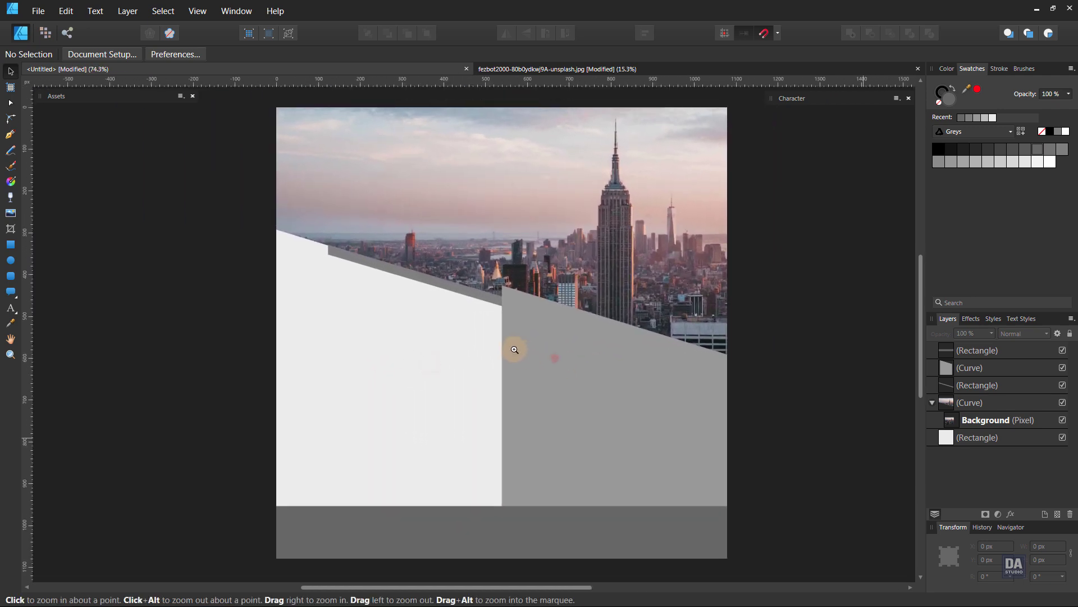
{"action": "left_click_drag", "start_coordinate": [612, 373], "coordinate": [583, 371]}
{"action": "left_click", "coordinate": [957, 417]}
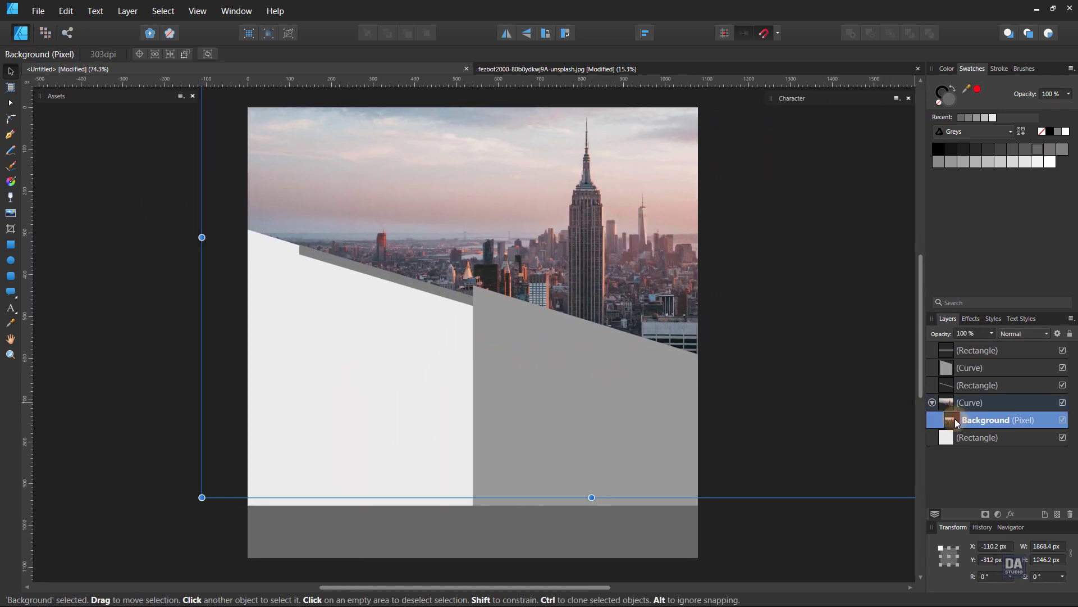
{"action": "left_click", "coordinate": [998, 515]}
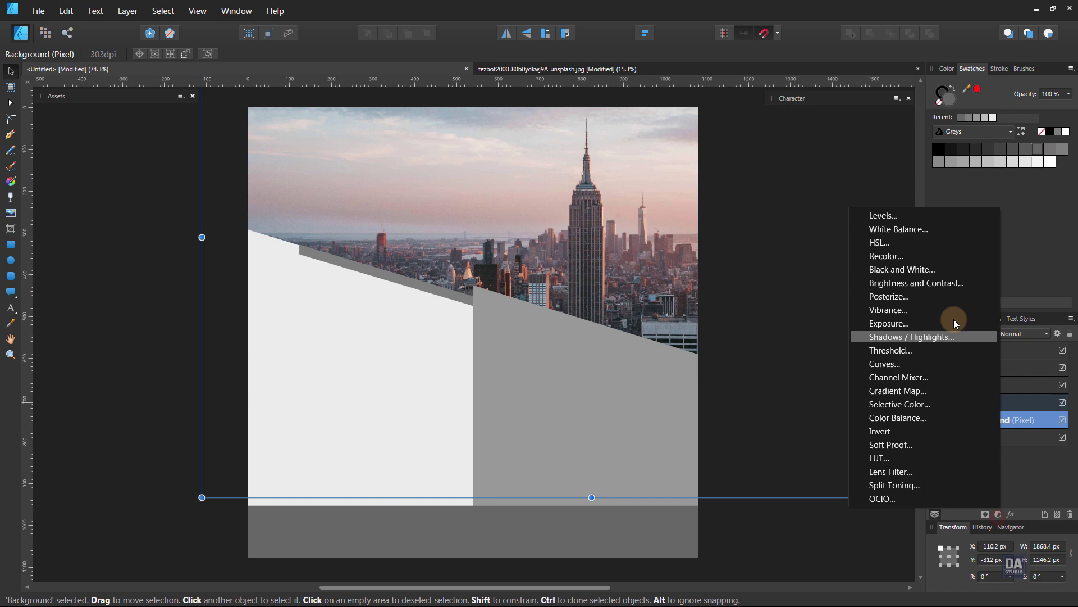
{"action": "left_click", "coordinate": [949, 283]}
{"action": "left_click_drag", "start_coordinate": [763, 500], "coordinate": [777, 521]}
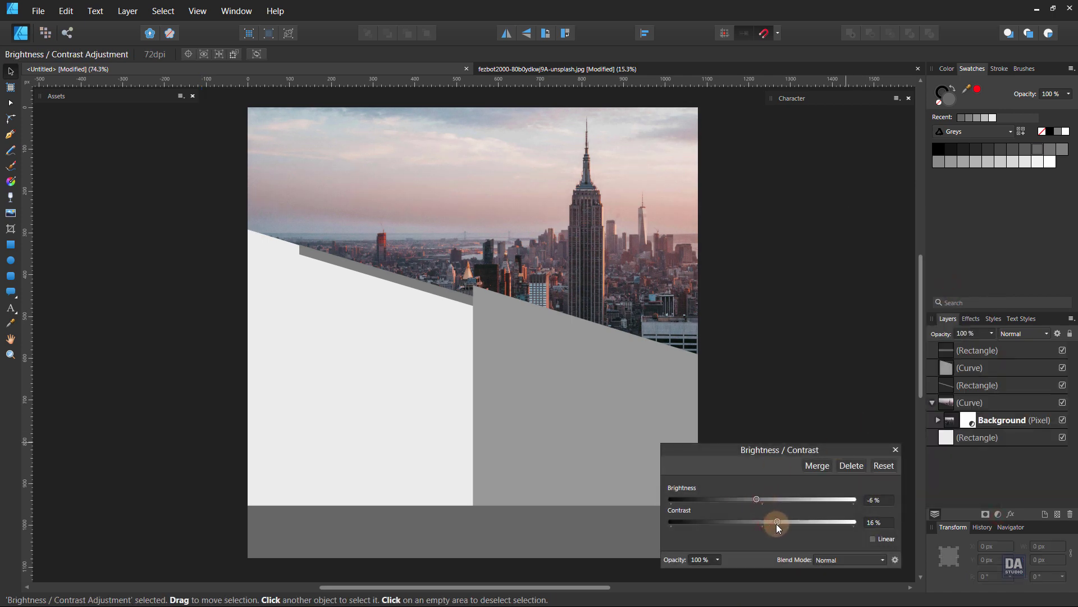
{"action": "left_click", "coordinate": [896, 450]}
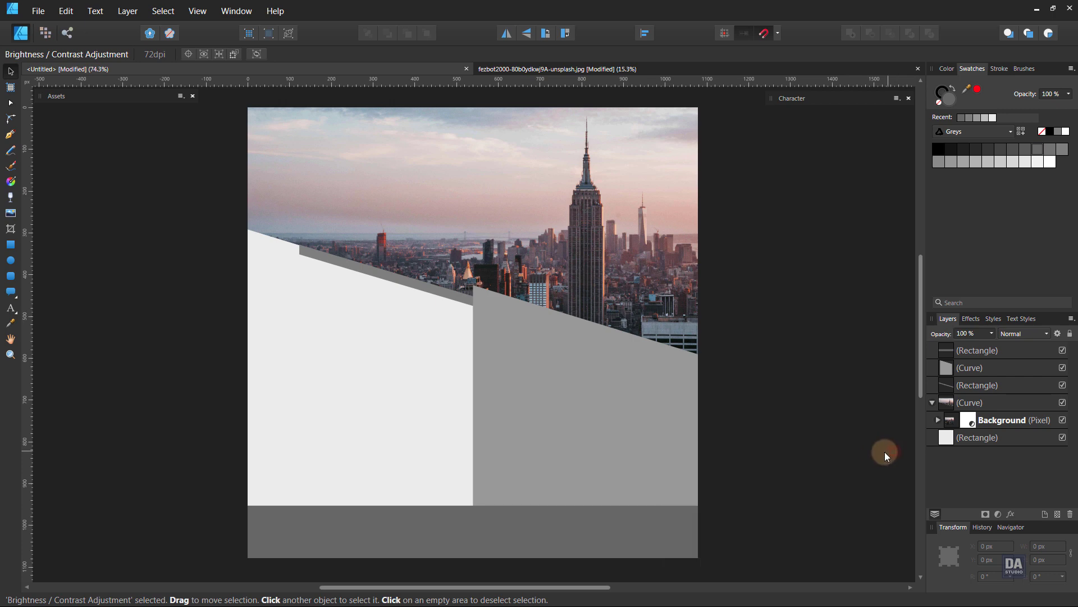
{"action": "left_click", "coordinate": [813, 462]}
Fill the right-hand sloped panel with a dark slate blue, #323543.
{"action": "left_click", "coordinate": [692, 458]}
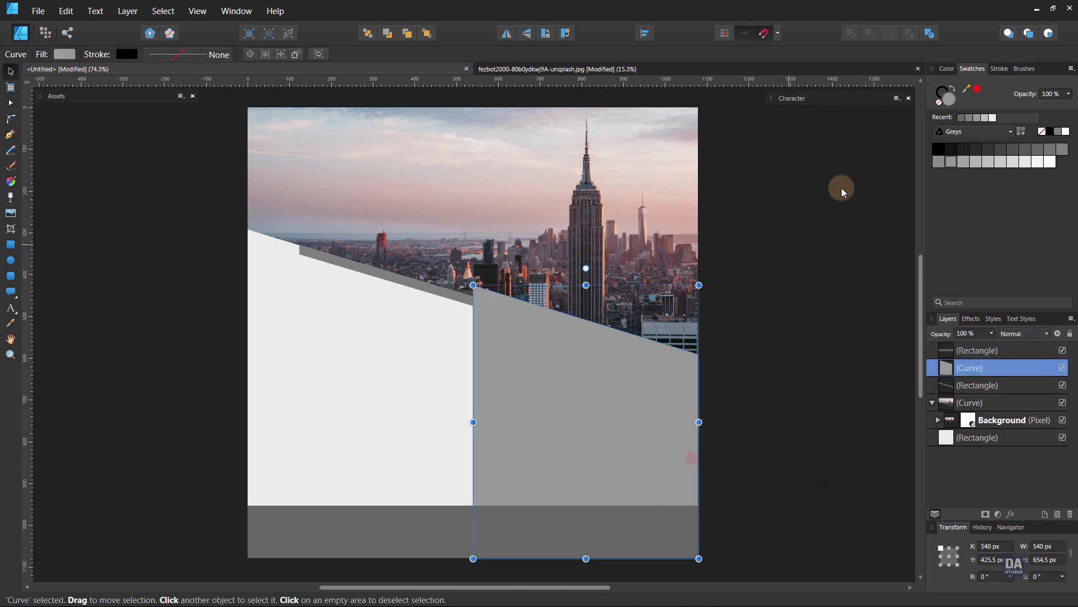
{"action": "double_click", "coordinate": [954, 102]}
{"action": "left_click_drag", "start_coordinate": [608, 173], "coordinate": [954, 172]}
{"action": "mouse_move", "coordinate": [753, 349]}
{"action": "left_mouse_down"}
{"action": "mouse_move", "coordinate": [739, 366]}
{"action": "mouse_move", "coordinate": [750, 356]}
{"action": "left_mouse_up"}
{"action": "left_click_drag", "start_coordinate": [721, 191], "coordinate": [845, 197]}
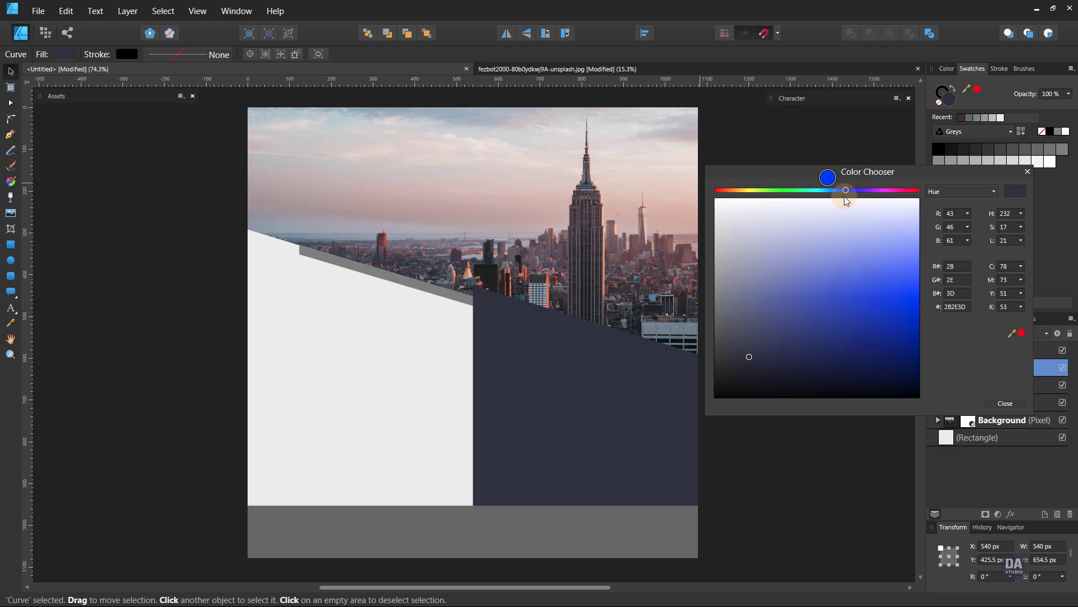
{"action": "left_click", "coordinate": [747, 359]}
{"action": "left_click_drag", "start_coordinate": [746, 360], "coordinate": [746, 346]}
{"action": "left_click_drag", "start_coordinate": [745, 352], "coordinate": [745, 355]}
Reduce the bottom band's height to about 117 px and fill it with golden yellow #FFC50B.
{"action": "left_click", "coordinate": [635, 545]}
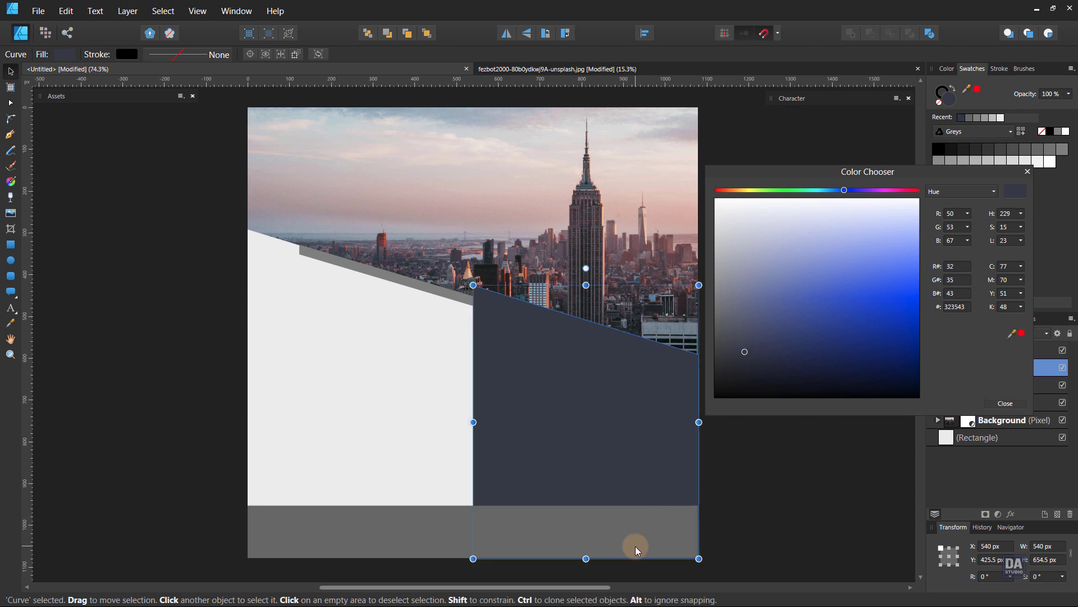
{"action": "left_click_drag", "start_coordinate": [473, 506], "coordinate": [474, 510]}
{"action": "left_click_drag", "start_coordinate": [753, 190], "coordinate": [744, 190]}
{"action": "left_click", "coordinate": [888, 310]}
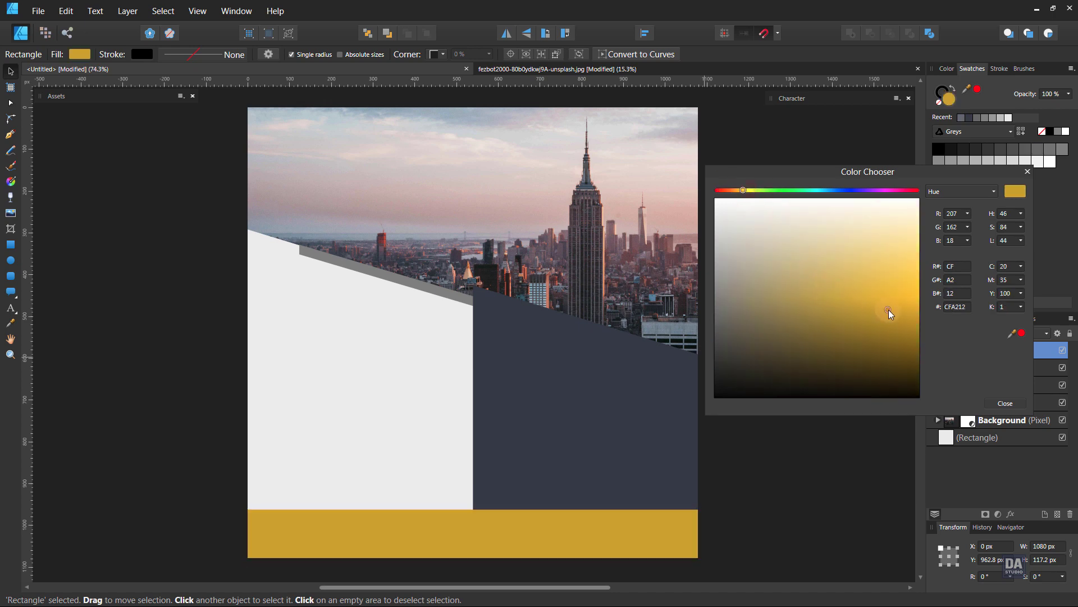
{"action": "left_click_drag", "start_coordinate": [888, 310], "coordinate": [923, 298]}
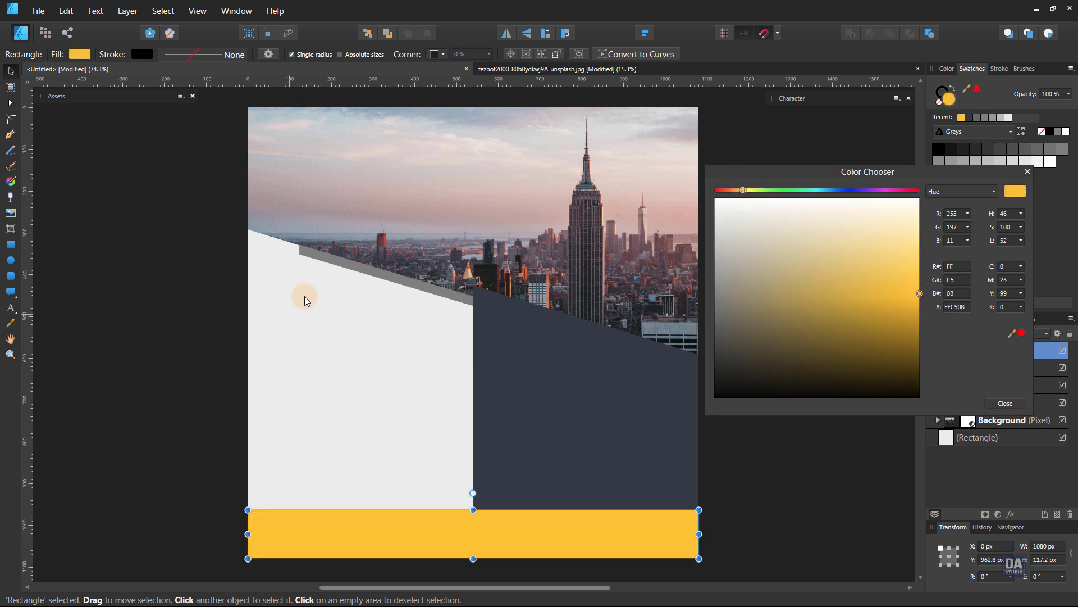
Fill the thin diagonal strip with the bottom band's yellow and thicken it slightly along its upper edge.
{"action": "left_click", "coordinate": [373, 275]}
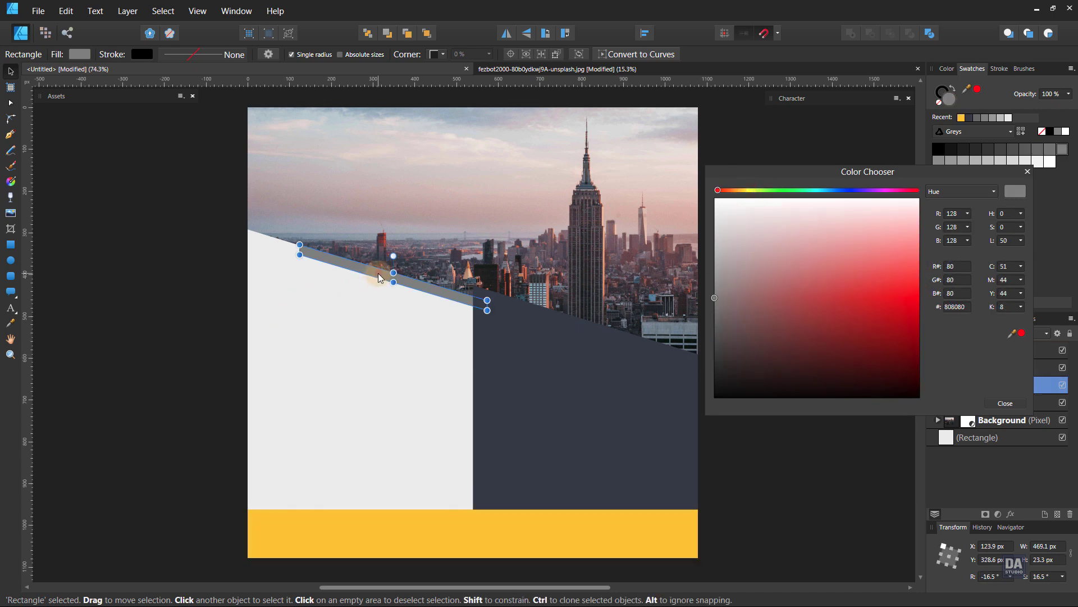
{"action": "left_click", "coordinate": [961, 119]}
{"action": "left_click", "coordinate": [1028, 171]}
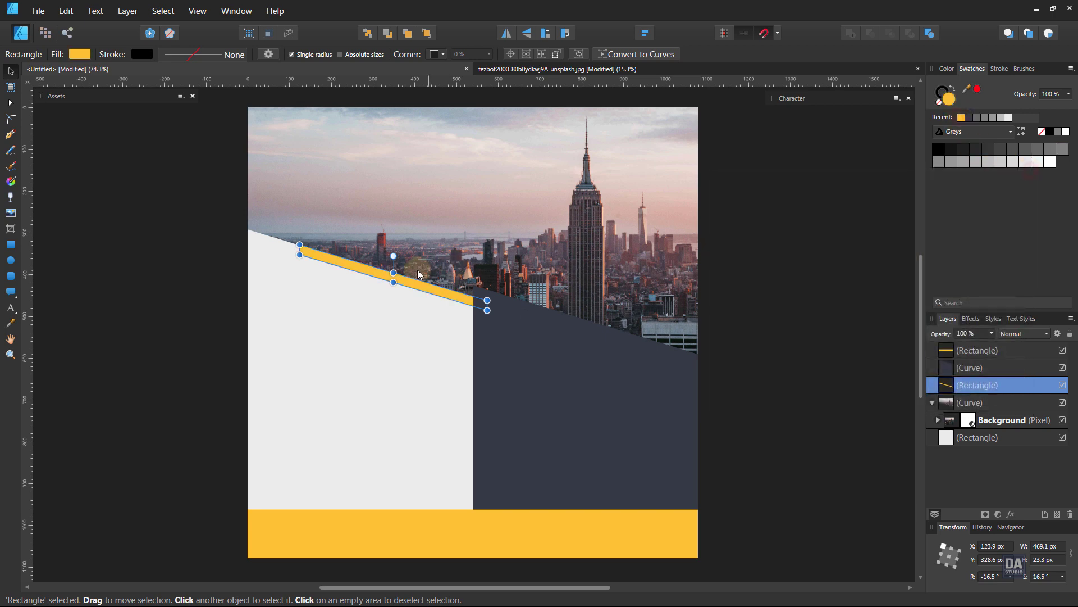
{"action": "left_click_drag", "start_coordinate": [396, 265], "coordinate": [413, 314]}
{"action": "scroll", "coordinate": [396, 265], "scroll_direction": "up", "scroll_amount": 4}
{"action": "left_click", "coordinate": [406, 400]}
{"action": "scroll", "coordinate": [410, 428], "scroll_direction": "down", "scroll_amount": 4}
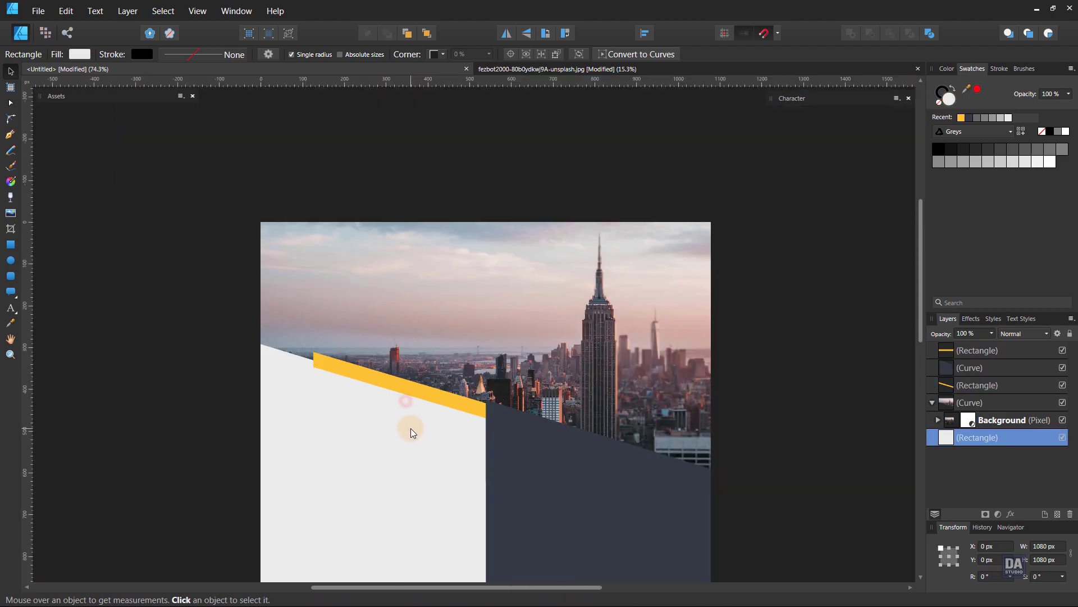
{"action": "left_click_drag", "start_coordinate": [446, 517], "coordinate": [535, 414]}
{"action": "scroll", "coordinate": [551, 387], "scroll_direction": "down", "scroll_amount": 1}
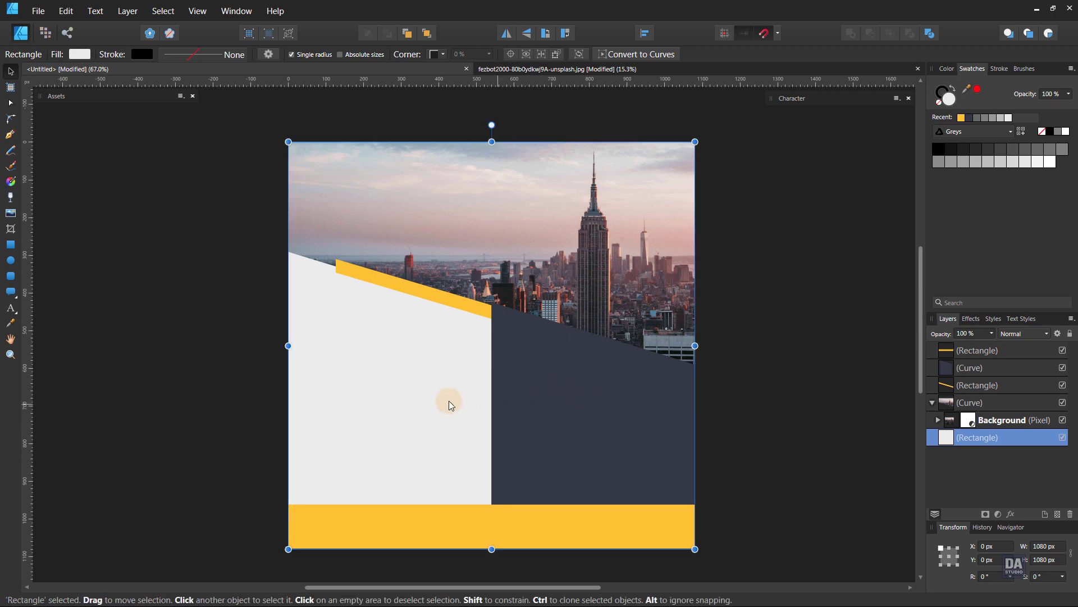
{"action": "left_click", "coordinate": [230, 398]}
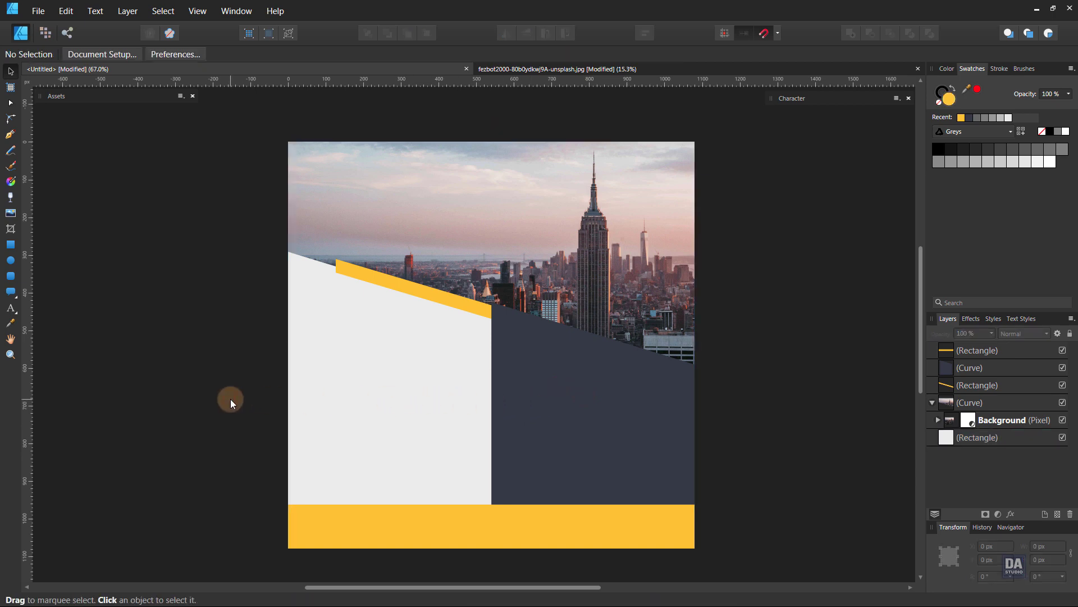
{"action": "left_click_drag", "start_coordinate": [440, 430], "coordinate": [431, 429]}
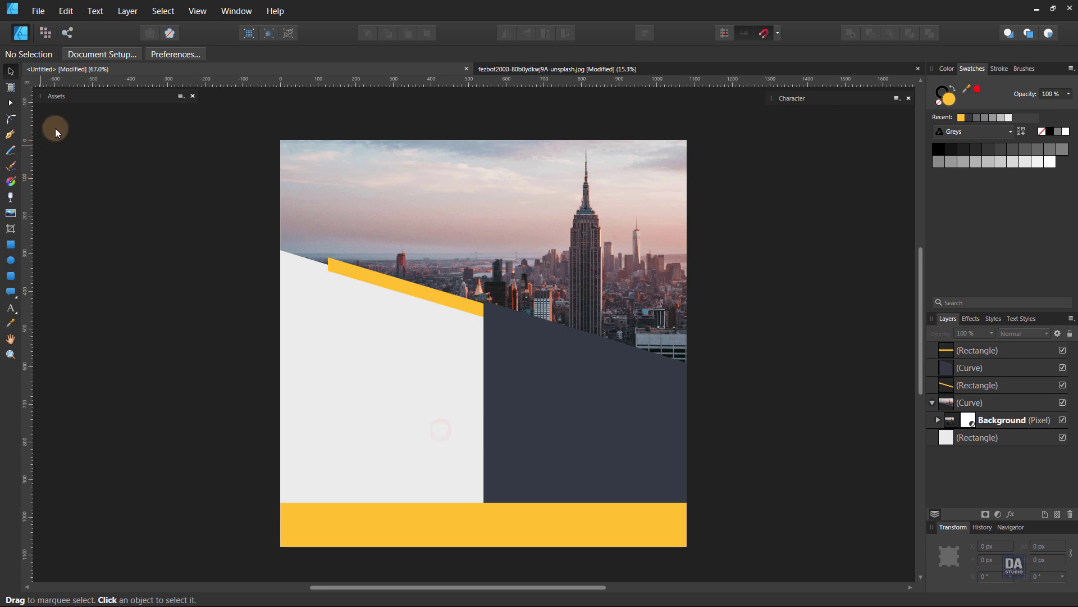
Place the "CORPORATE BUSINESS BROCHURE" text asset on the dark panel, scaled to about 301 × 132 px, just below the sloped edge.
{"action": "scroll", "coordinate": [85, 449], "scroll_direction": "down", "scroll_amount": 3}
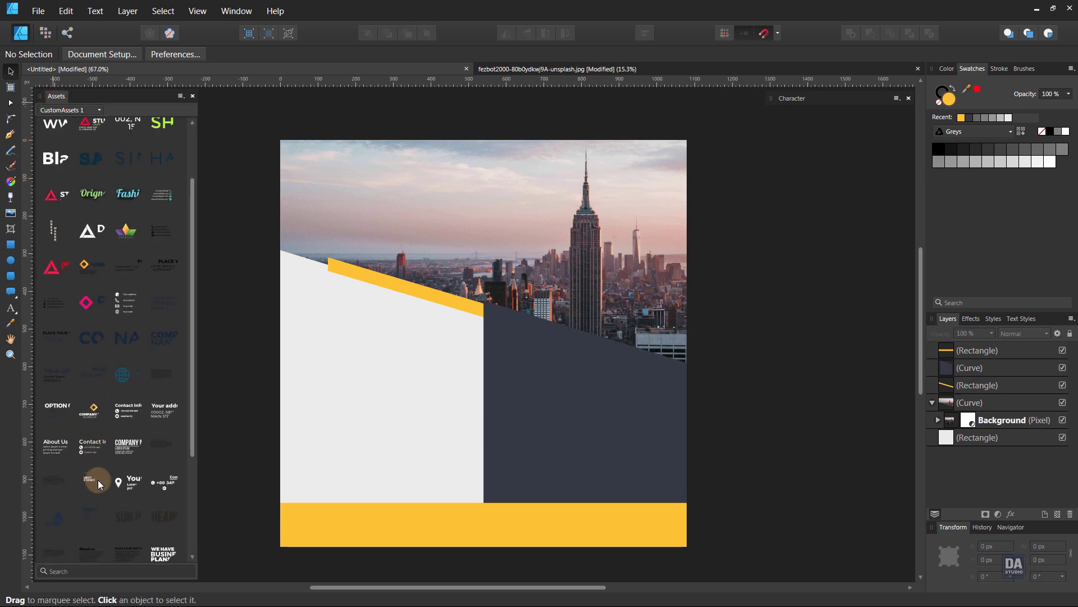
{"action": "scroll", "coordinate": [98, 480], "scroll_direction": "down", "scroll_amount": 2}
{"action": "scroll", "coordinate": [98, 480], "scroll_direction": "down", "scroll_amount": 3}
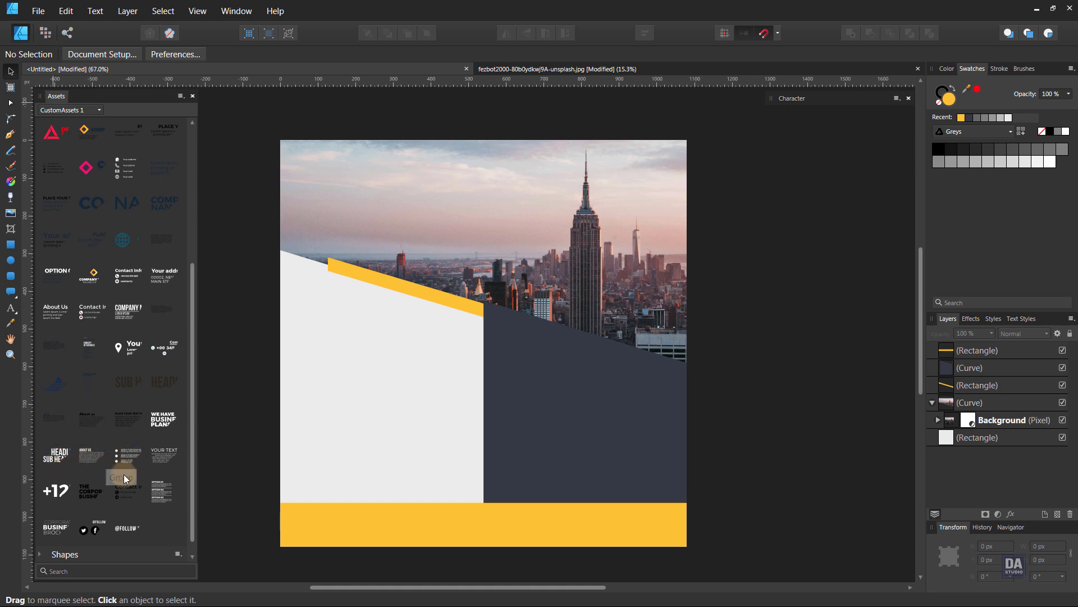
{"action": "left_click_drag", "start_coordinate": [59, 527], "coordinate": [456, 401]}
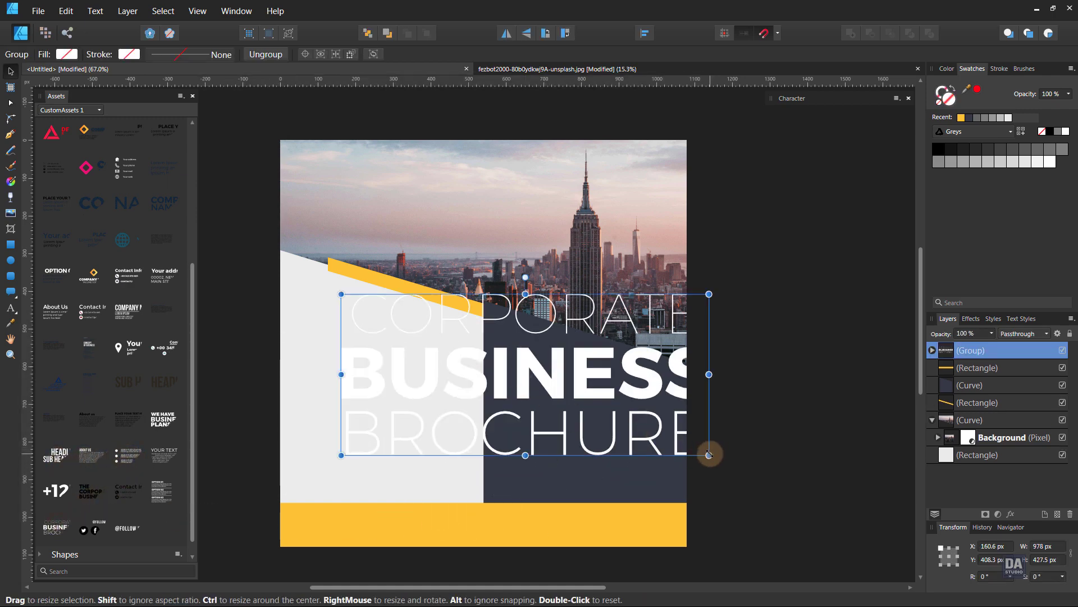
{"action": "left_click_drag", "start_coordinate": [705, 453], "coordinate": [567, 364]}
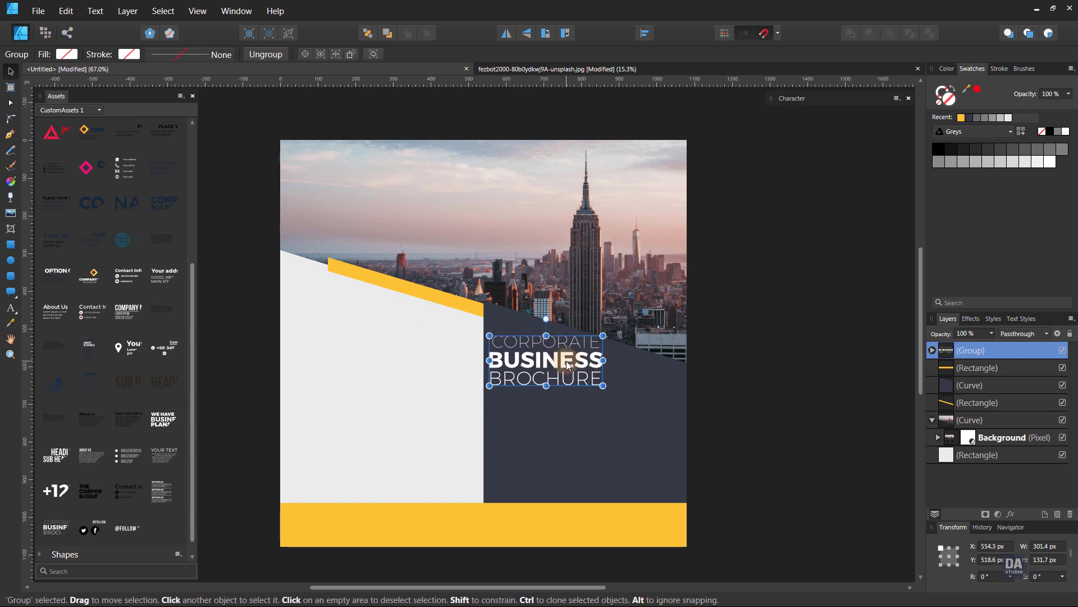
{"action": "left_click", "coordinate": [753, 398]}
{"action": "left_click", "coordinate": [558, 362]}
{"action": "left_click_drag", "start_coordinate": [558, 363], "coordinate": [560, 378]}
{"action": "left_click", "coordinate": [706, 416]}
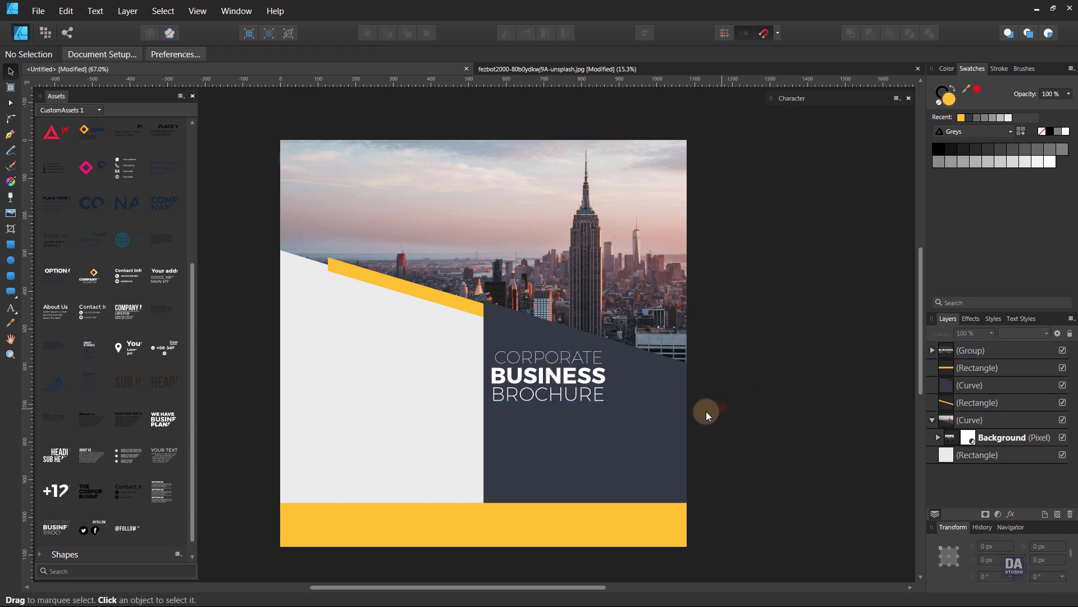
Set the thin words "CORPORATE" and "BROCHURE" in the title to the heavier Regular weight.
{"action": "left_click", "coordinate": [553, 365]}
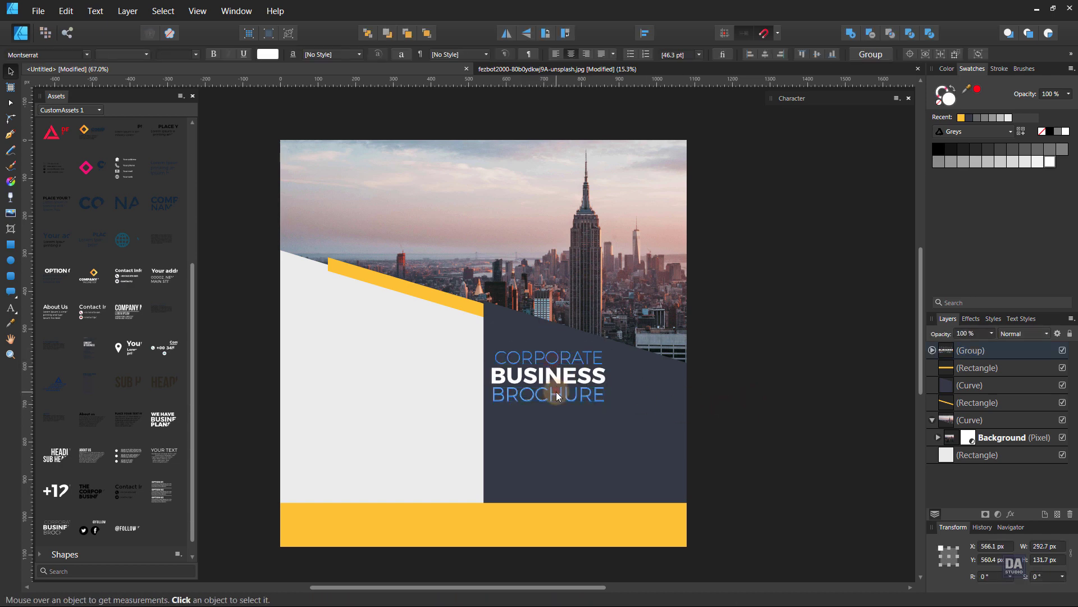
{"action": "left_click", "coordinate": [139, 54]}
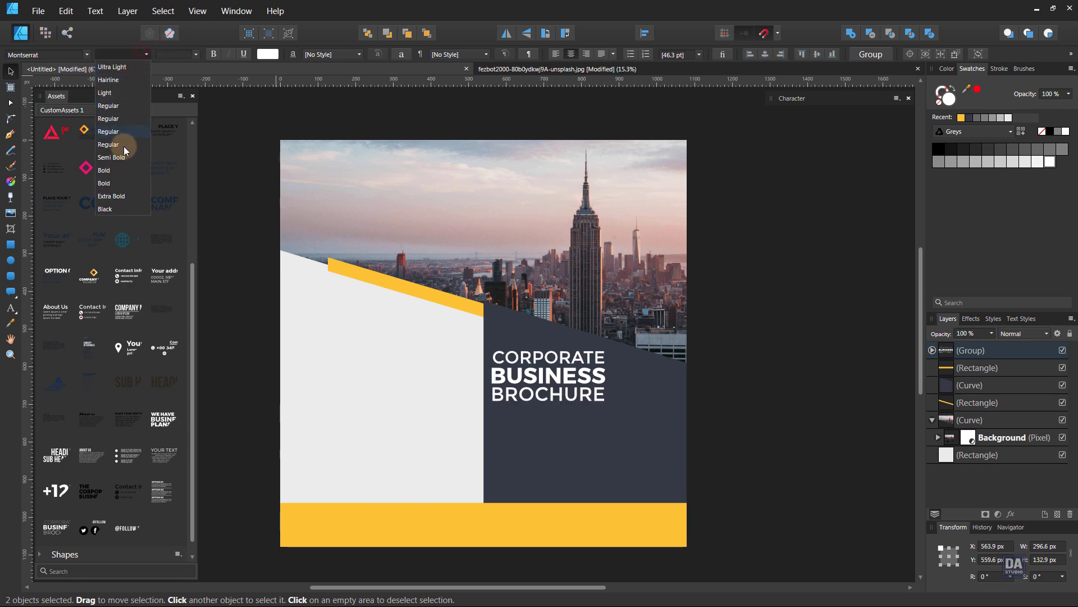
{"action": "left_click", "coordinate": [759, 388]}
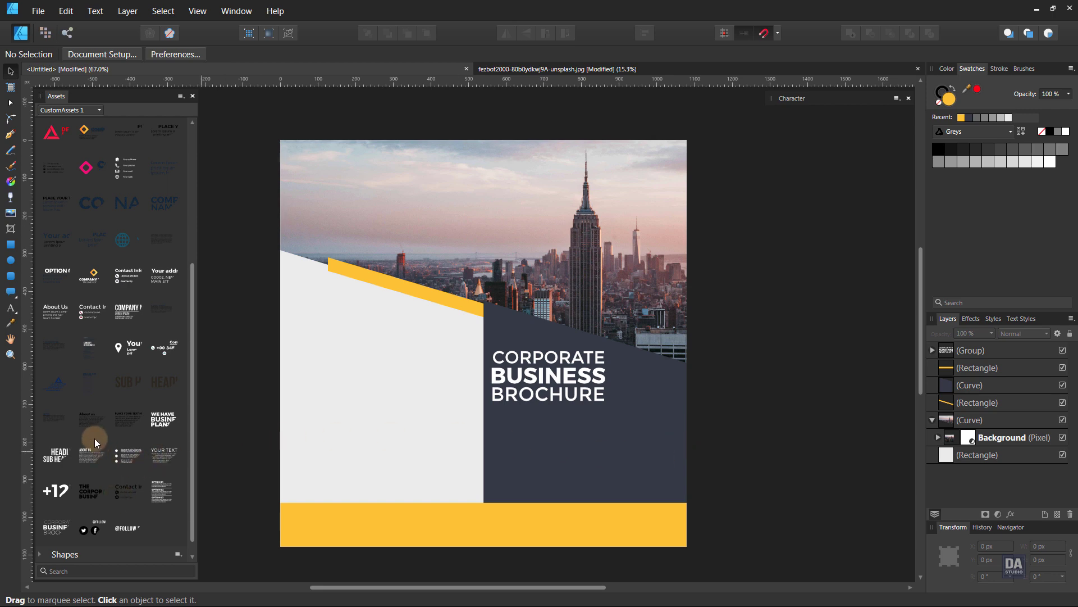
Place the "About us" text asset below the title on the dark panel, scaled and reflowed to about 470 × 197 px.
{"action": "left_click_drag", "start_coordinate": [86, 423], "coordinate": [583, 466]}
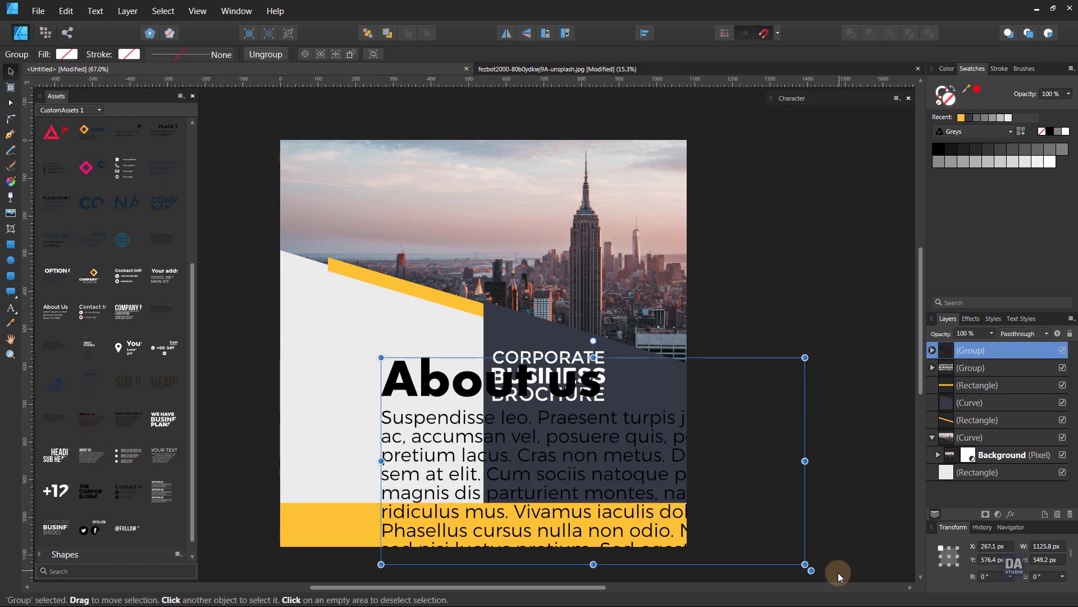
{"action": "left_click_drag", "start_coordinate": [812, 571], "coordinate": [668, 461]}
{"action": "double_click", "coordinate": [624, 457]}
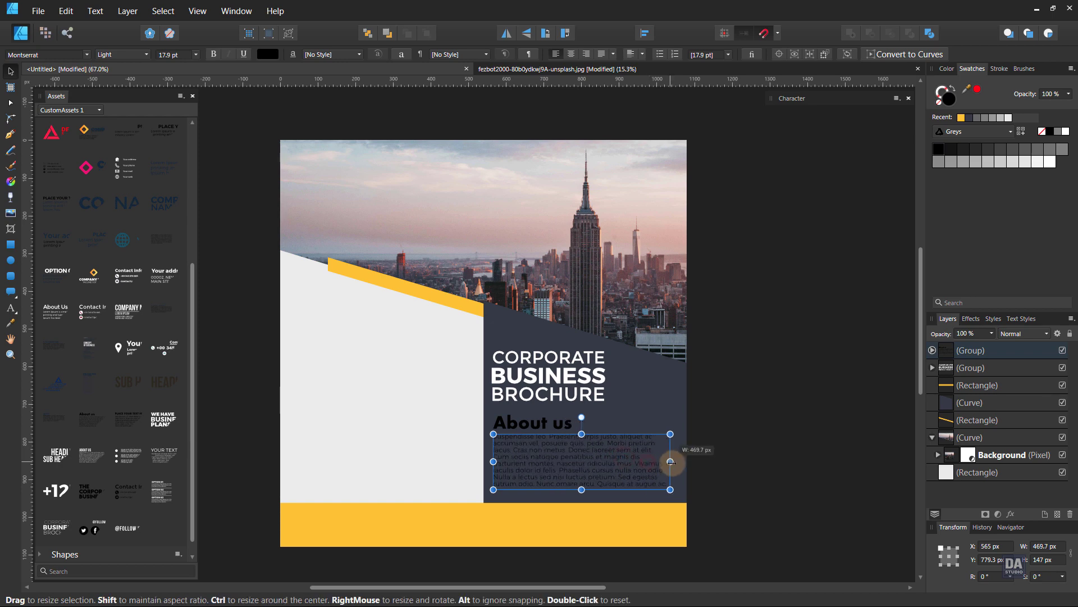
{"action": "key", "text": "Escape"}
Fill the "About us" heading and paragraph with white.
{"action": "left_click", "coordinate": [570, 445]}
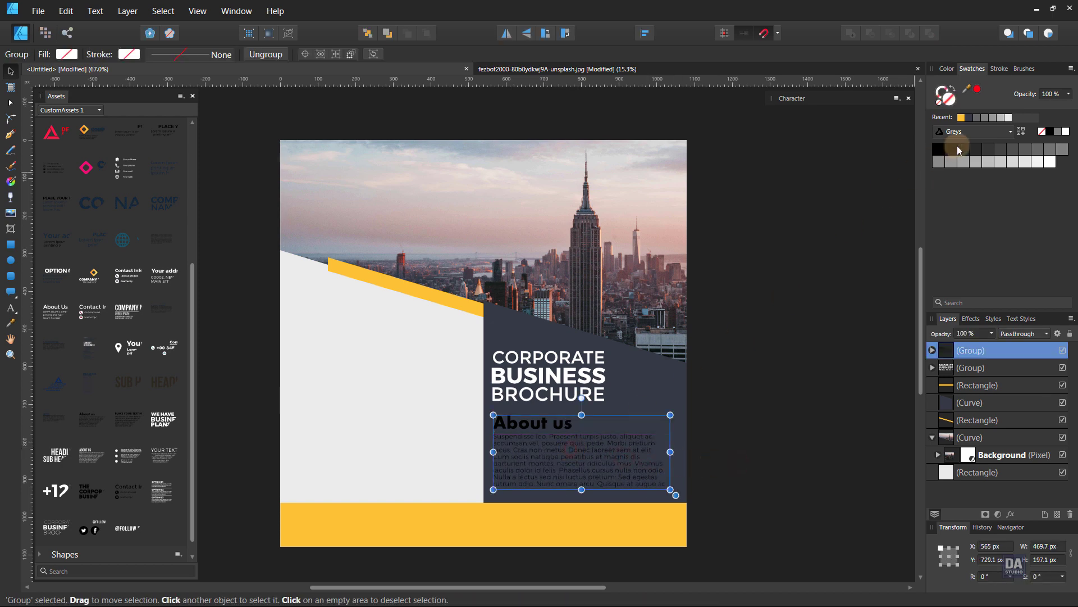
{"action": "left_click", "coordinate": [1066, 133]}
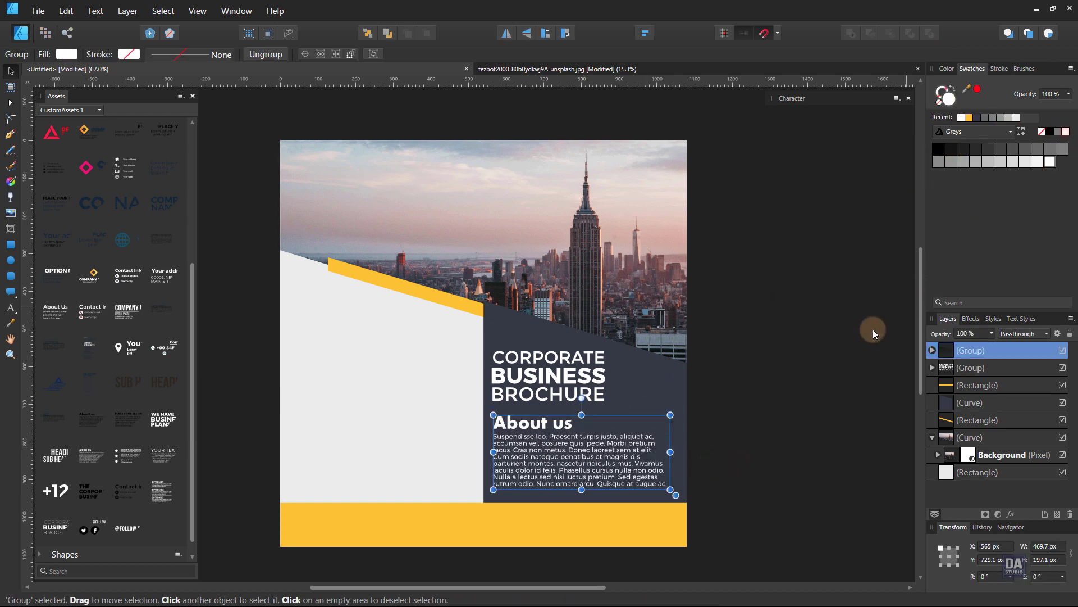
{"action": "left_click", "coordinate": [828, 349]}
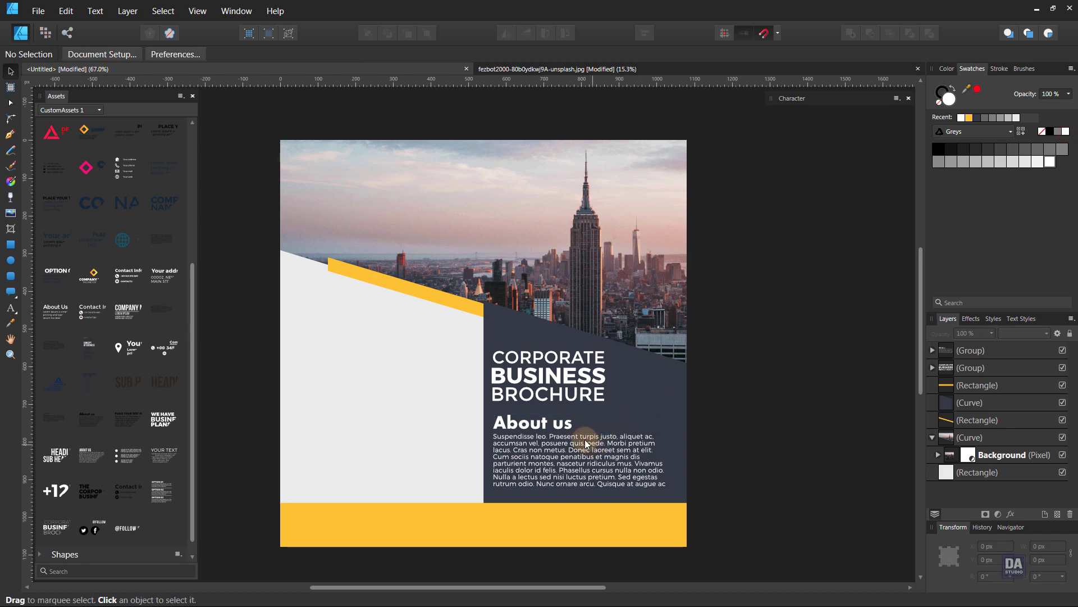
Raise the dark panel's two upper corner nodes together so its sloped edge sits slightly higher above the title.
{"action": "left_click", "coordinate": [638, 373]}
{"action": "key", "text": "a"}
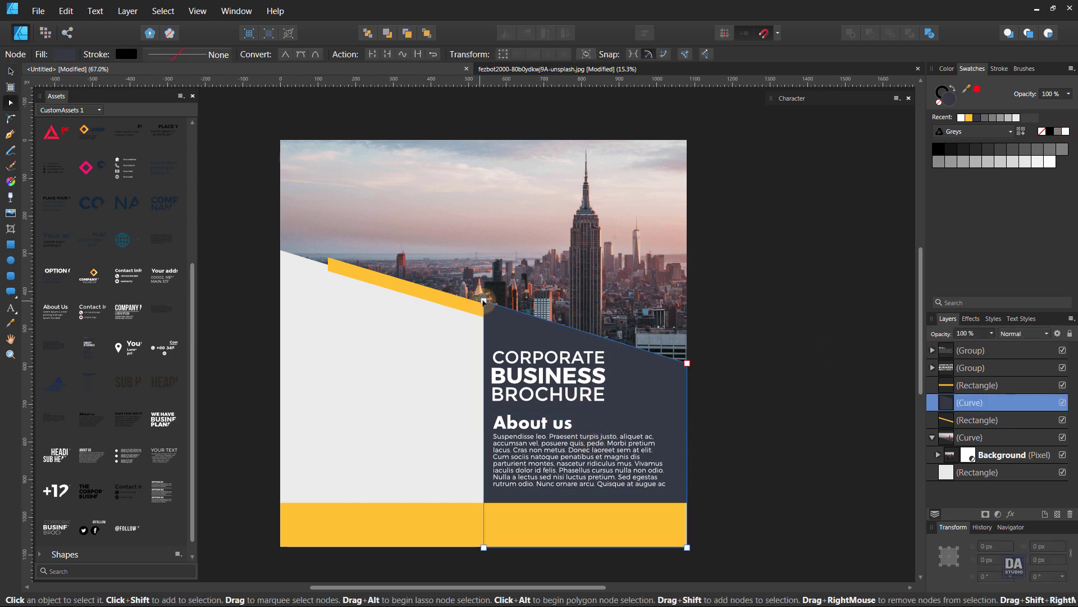
{"action": "left_click", "coordinate": [688, 363]}
{"action": "left_click_drag", "start_coordinate": [688, 364], "coordinate": [686, 352]}
{"action": "left_click", "coordinate": [721, 379]}
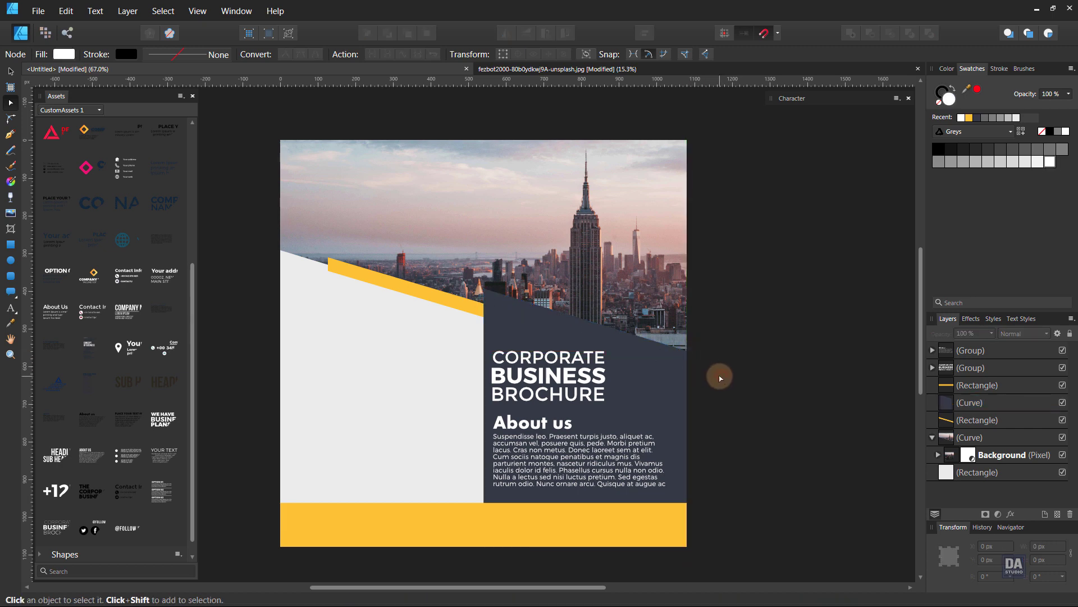
{"action": "key", "text": "v"}
Place the text asset with OPTION 01, 02 and 03 on the page and fill it with black.
{"action": "key", "text": "ctrl+space"}
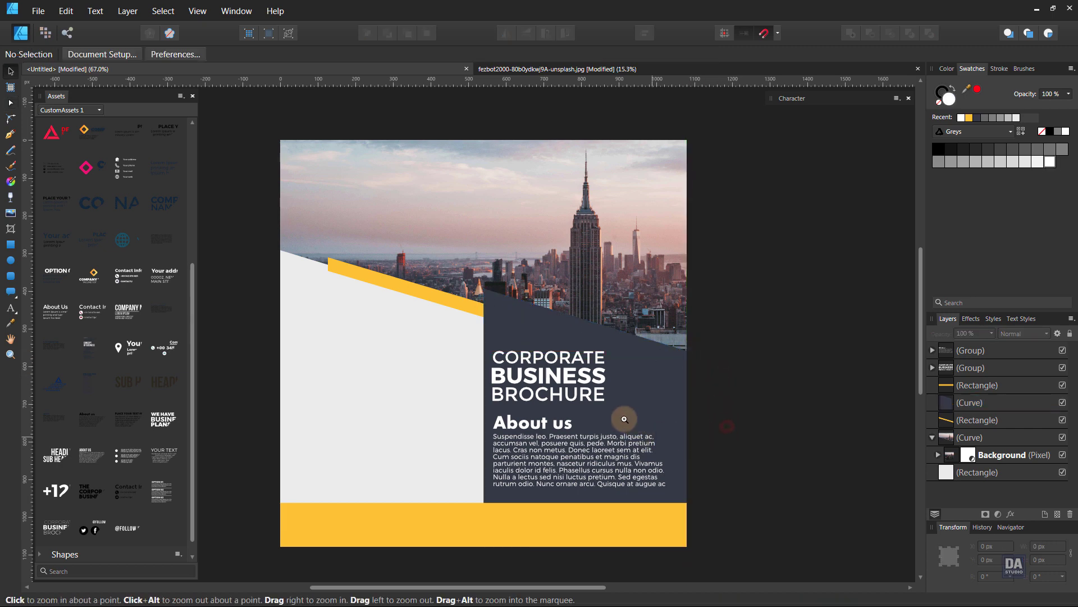
{"action": "left_click_drag", "start_coordinate": [621, 418], "coordinate": [603, 410]}
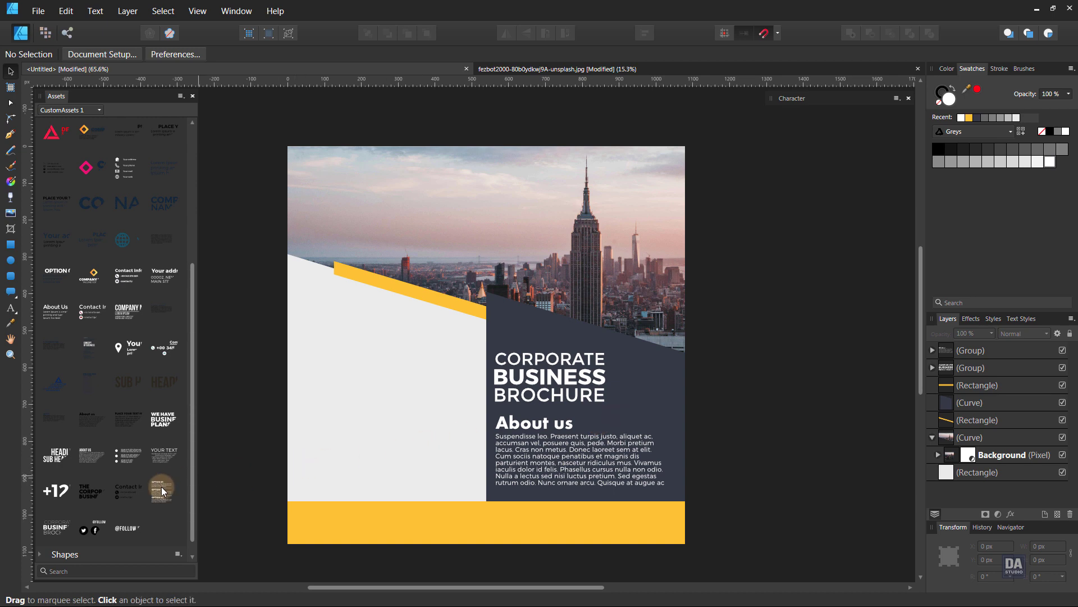
{"action": "left_click_drag", "start_coordinate": [162, 490], "coordinate": [474, 344]}
{"action": "left_click", "coordinate": [1049, 133]}
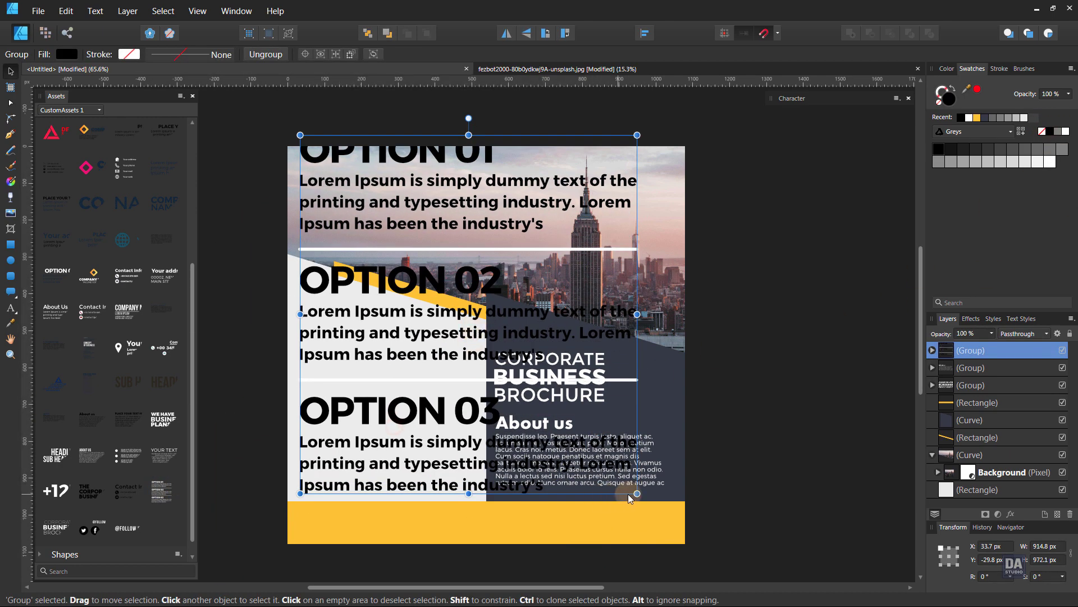
Scale the option list to about 437 × 465 px and position it in the light panel beneath the yellow strip.
{"action": "left_click_drag", "start_coordinate": [629, 497], "coordinate": [486, 332]}
{"action": "left_click_drag", "start_coordinate": [431, 244], "coordinate": [430, 400]}
{"action": "left_click_drag", "start_coordinate": [486, 295], "coordinate": [461, 323]}
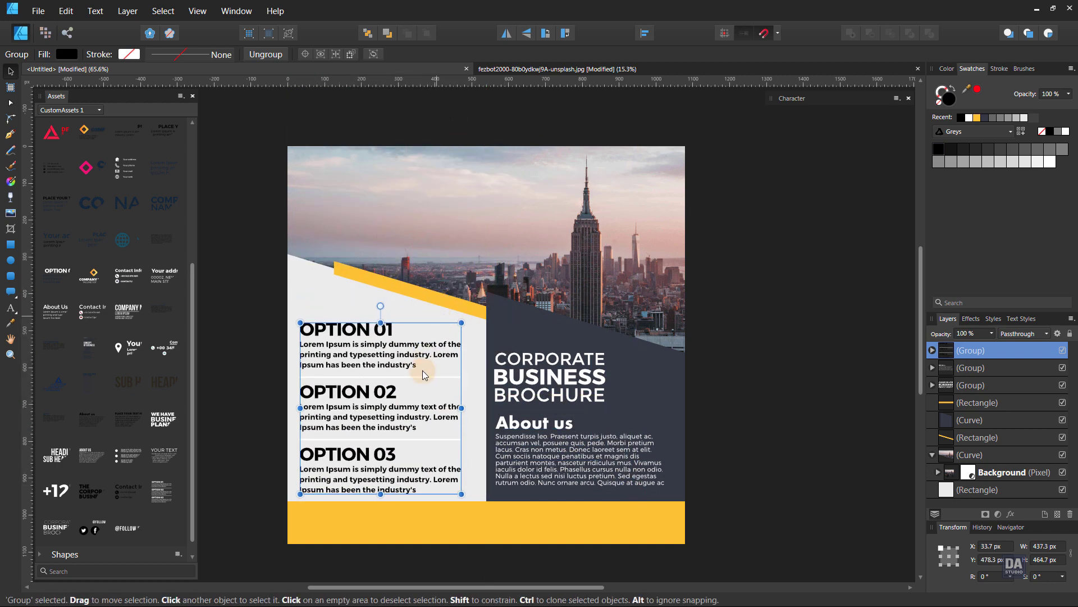
Fill the two divider lines between the options with black and shrink the option list to about 315 px wide above the yellow band.
{"action": "mouse_move", "coordinate": [424, 376]}
{"action": "left_mouse_down"}
{"action": "mouse_move", "coordinate": [422, 362]}
{"action": "mouse_move", "coordinate": [428, 382]}
{"action": "left_mouse_up"}
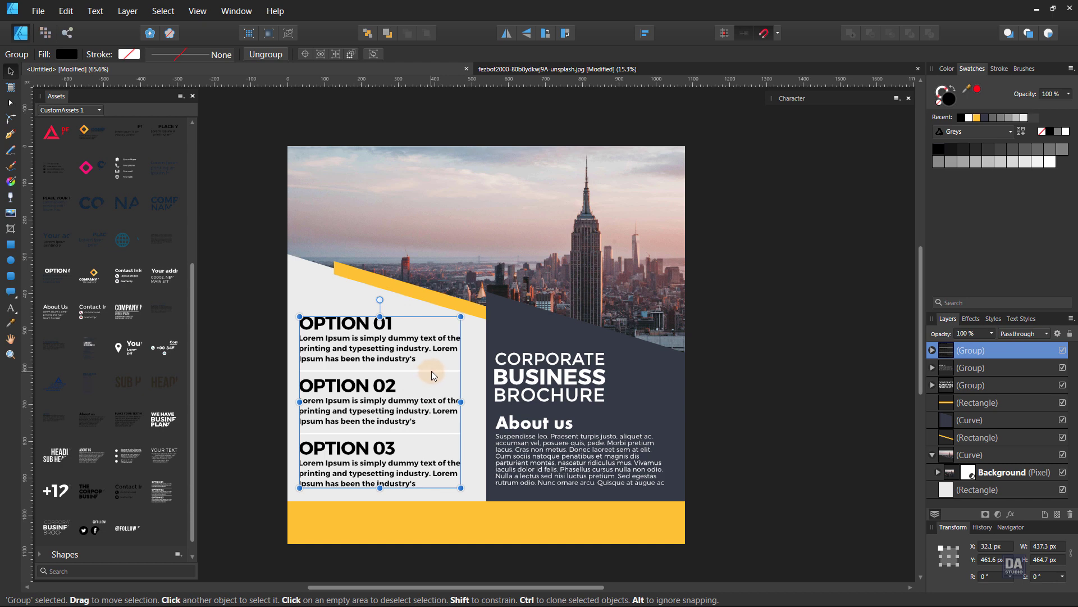
{"action": "double_click", "coordinate": [432, 371]}
{"action": "left_click", "coordinate": [434, 433], "text": "shift"}
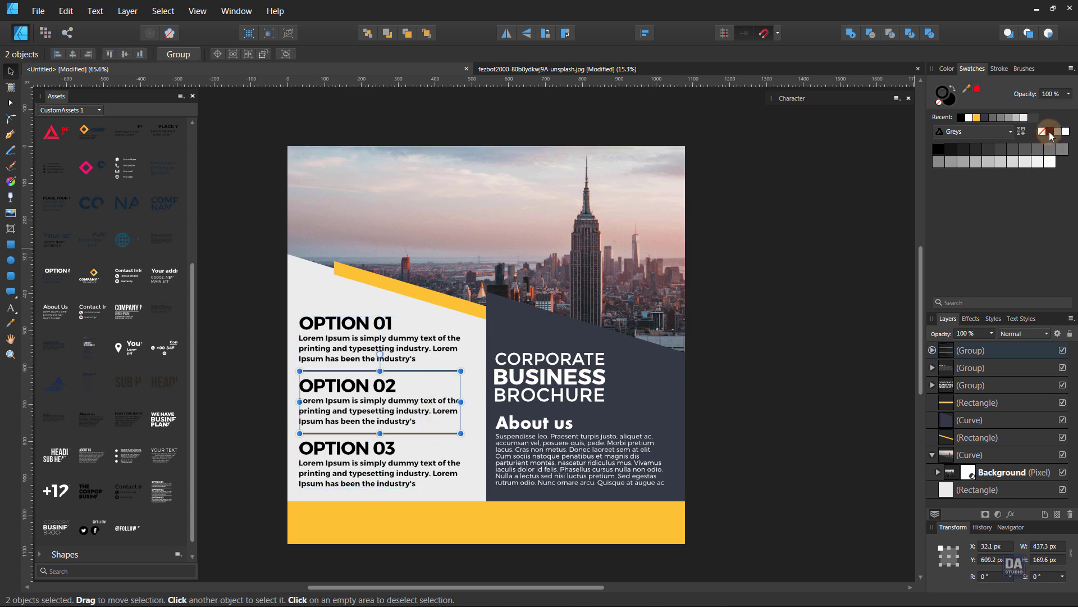
{"action": "left_click", "coordinate": [778, 376]}
{"action": "left_click", "coordinate": [378, 386]}
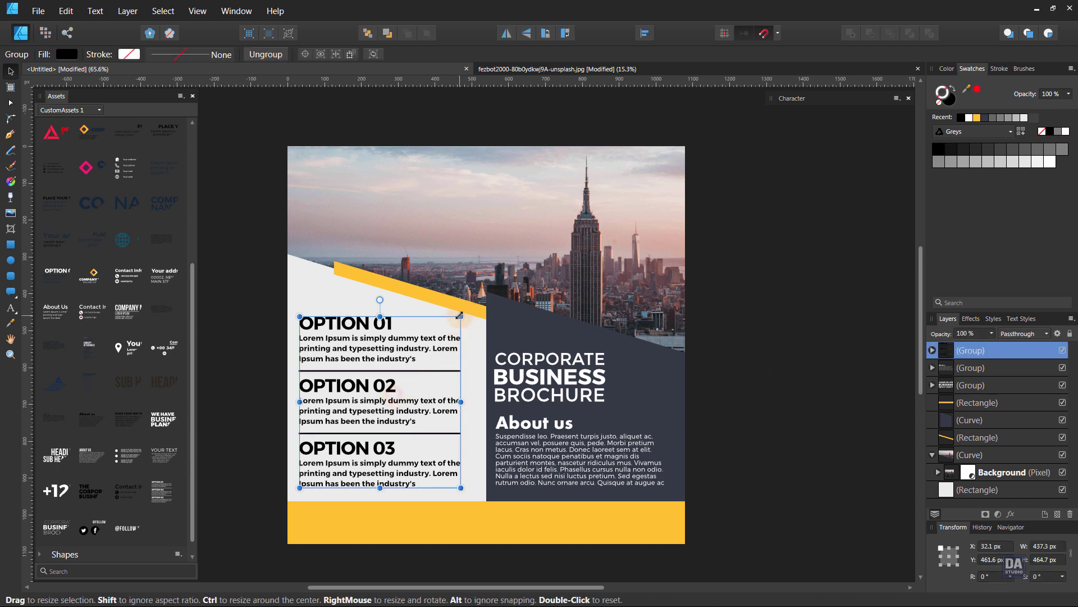
{"action": "left_click_drag", "start_coordinate": [460, 316], "coordinate": [414, 362]}
Place the "WE HAVE BUSINESS PLANS" asset above OPTION 01, scaled to about 306 × 127 px, and fill it with black.
{"action": "left_click_drag", "start_coordinate": [177, 430], "coordinate": [312, 370]}
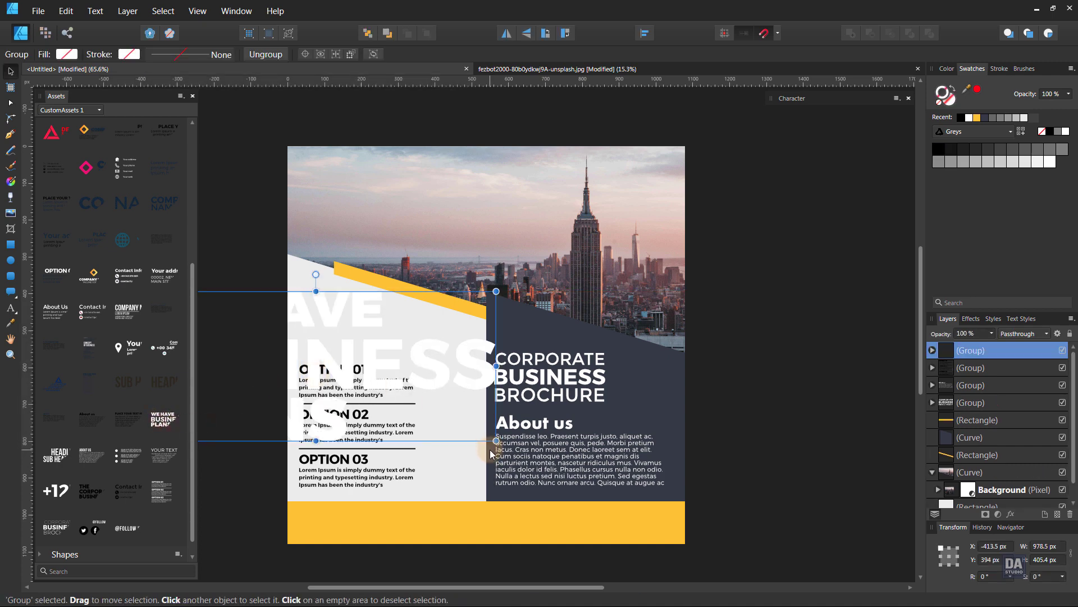
{"action": "left_click_drag", "start_coordinate": [494, 442], "coordinate": [237, 358]}
{"action": "left_click_drag", "start_coordinate": [229, 311], "coordinate": [393, 322]}
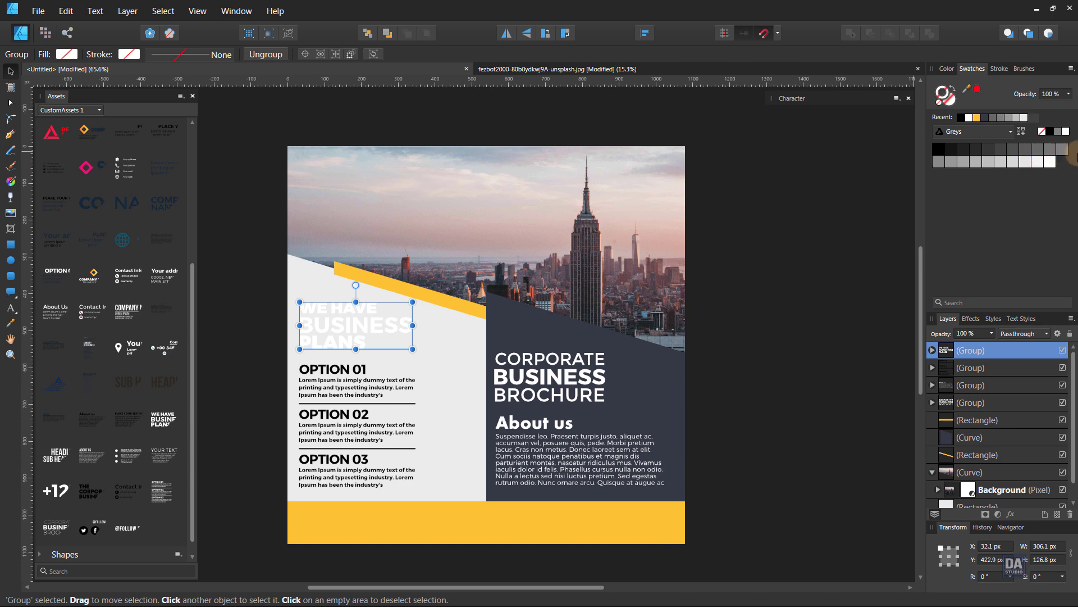
{"action": "left_click", "coordinate": [1050, 132]}
{"action": "left_click", "coordinate": [773, 353]}
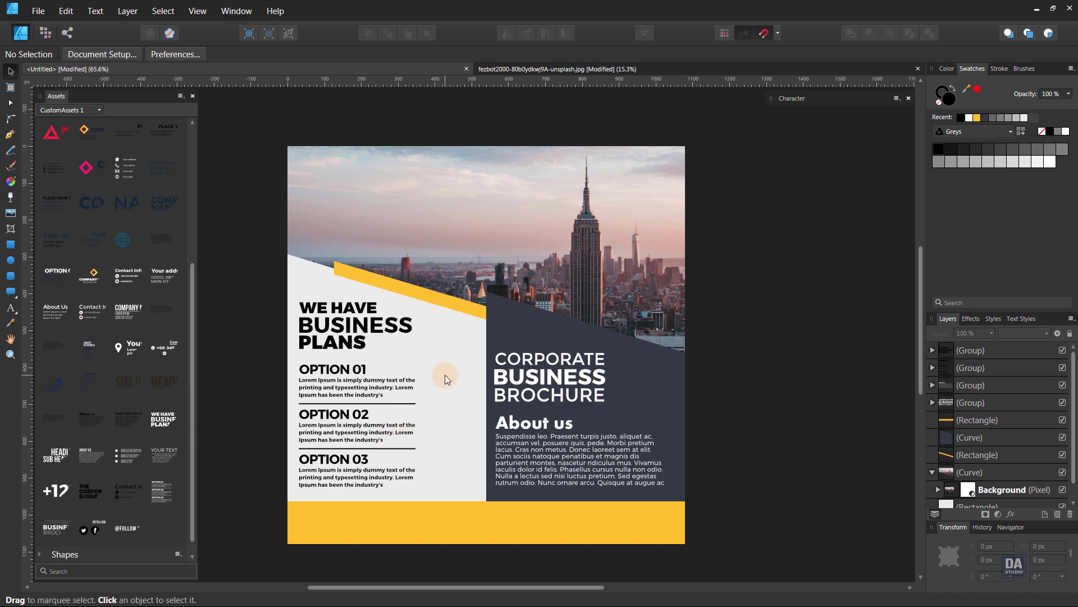
Move the "WE HAVE BUSINESS PLANS" heading and the option list together slightly right, to X about 41 px.
{"action": "left_click", "coordinate": [383, 398]}
{"action": "left_click", "coordinate": [338, 337], "text": "shift"}
{"action": "left_click_drag", "start_coordinate": [338, 337], "coordinate": [340, 340]}
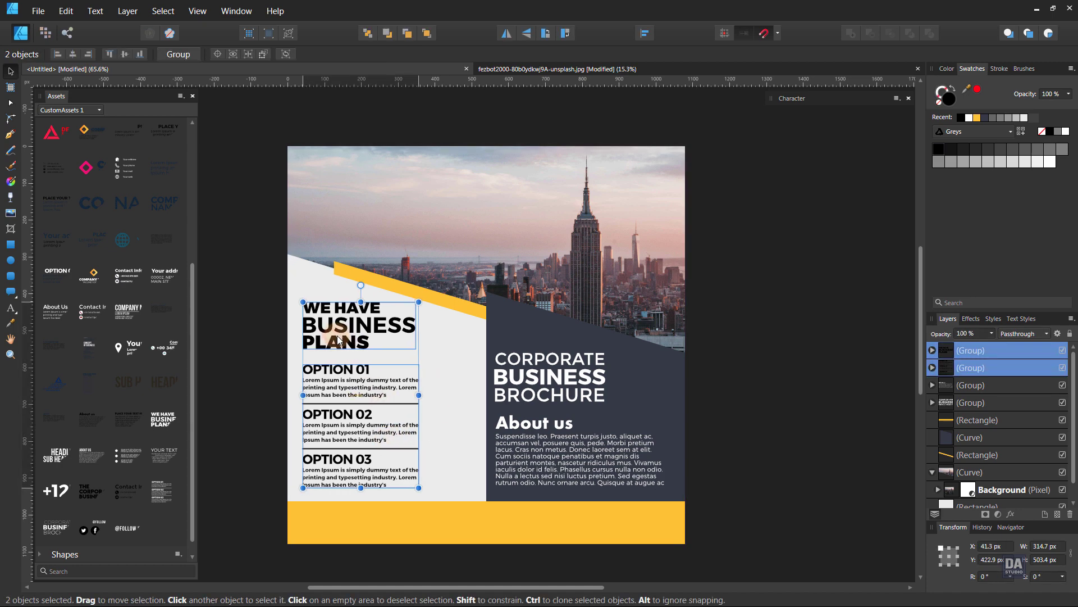
{"action": "left_click", "coordinate": [829, 407]}
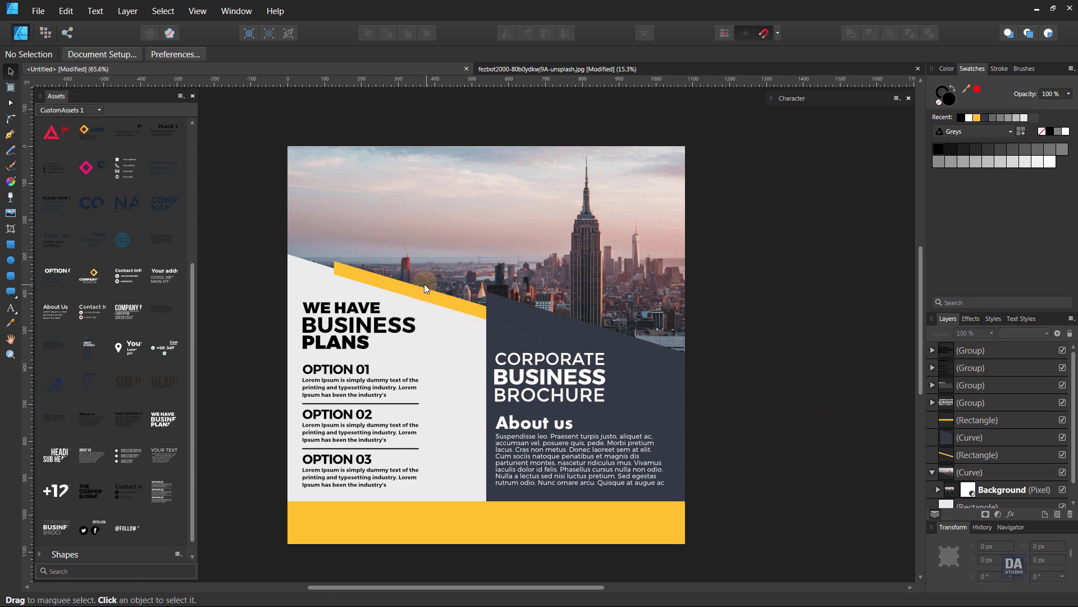
Duplicate the angled yellow strip onto the sky, convert it to curves and reshape its nodes into a panel filling the page's upper-left corner.
{"action": "left_click_drag", "start_coordinate": [370, 273], "coordinate": [330, 180]}
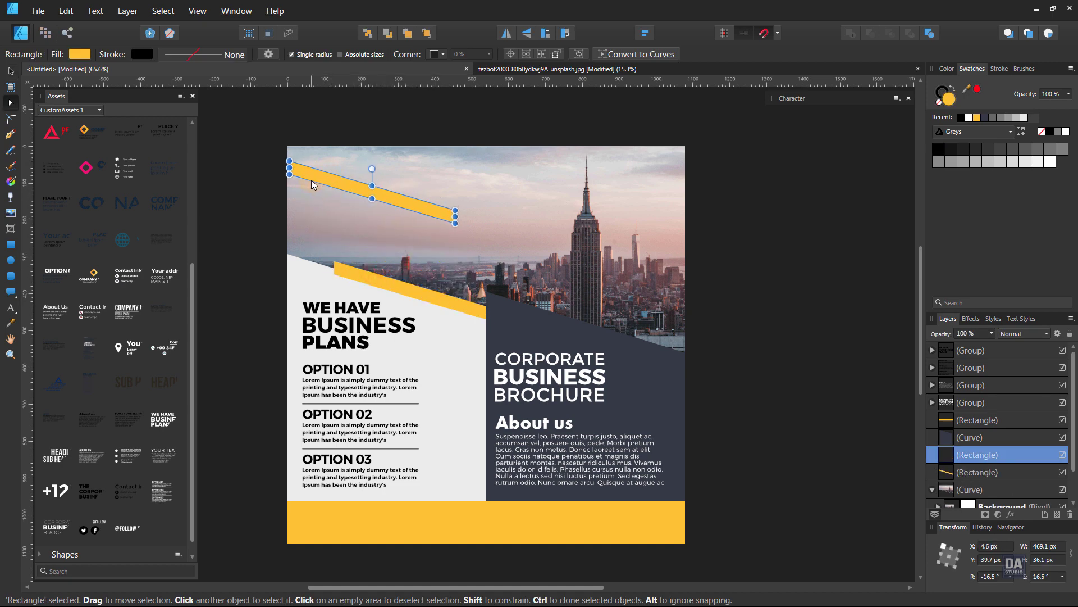
{"action": "left_click", "coordinate": [637, 54]}
{"action": "left_click_drag", "start_coordinate": [457, 212], "coordinate": [456, 146]}
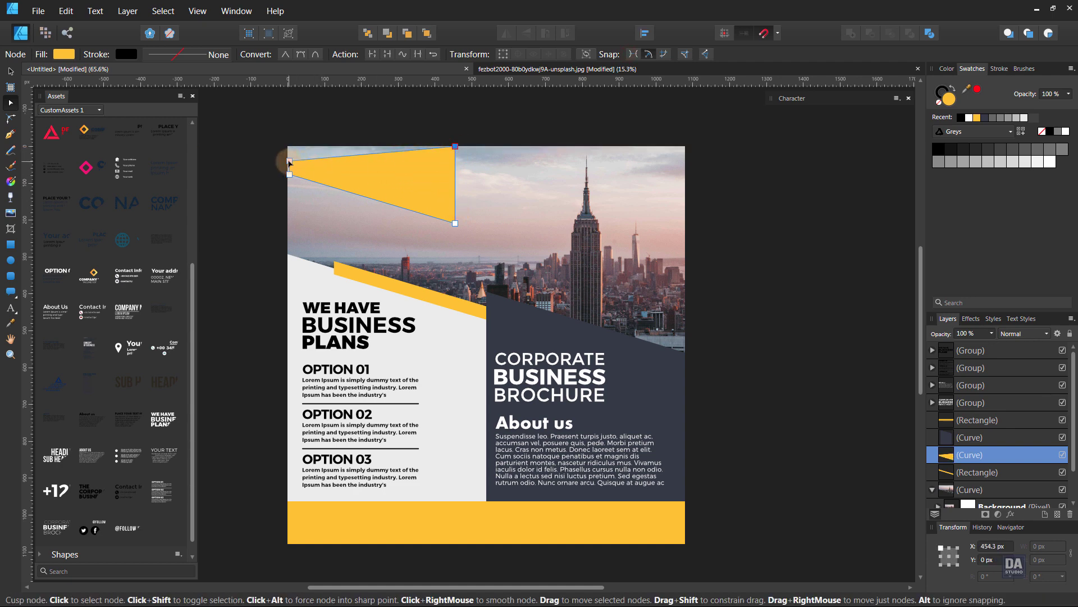
{"action": "left_click_drag", "start_coordinate": [290, 163], "coordinate": [289, 147]}
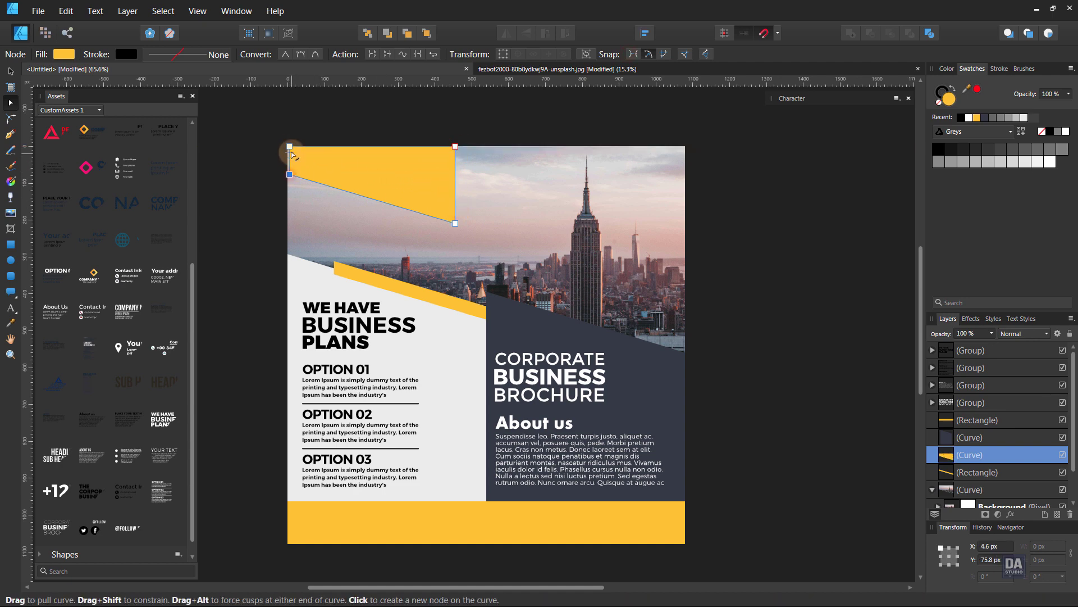
{"action": "left_click_drag", "start_coordinate": [290, 148], "coordinate": [287, 202]}
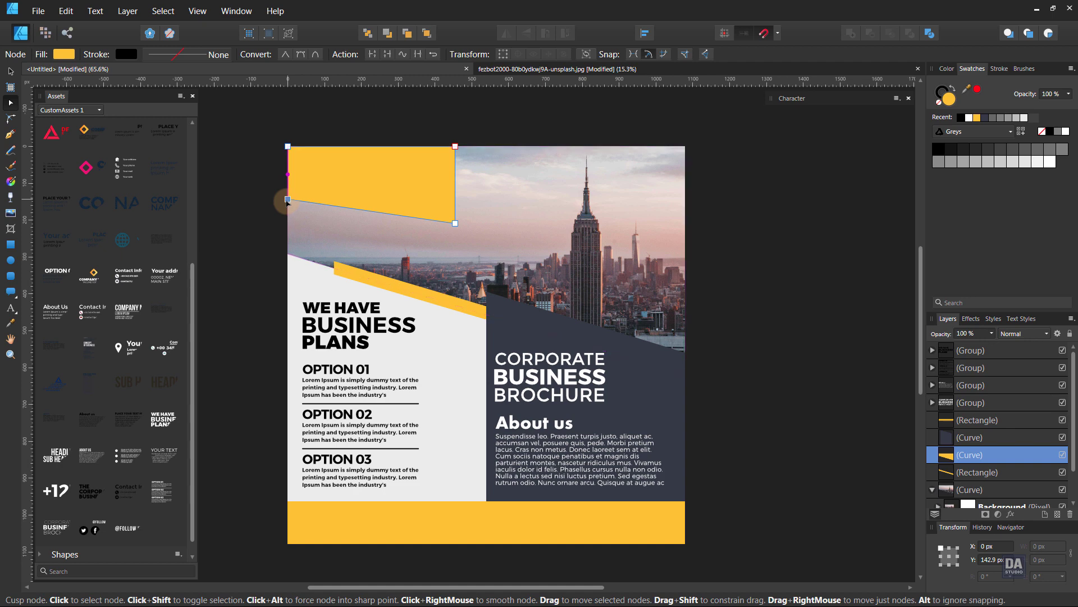
{"action": "left_click", "coordinate": [809, 258]}
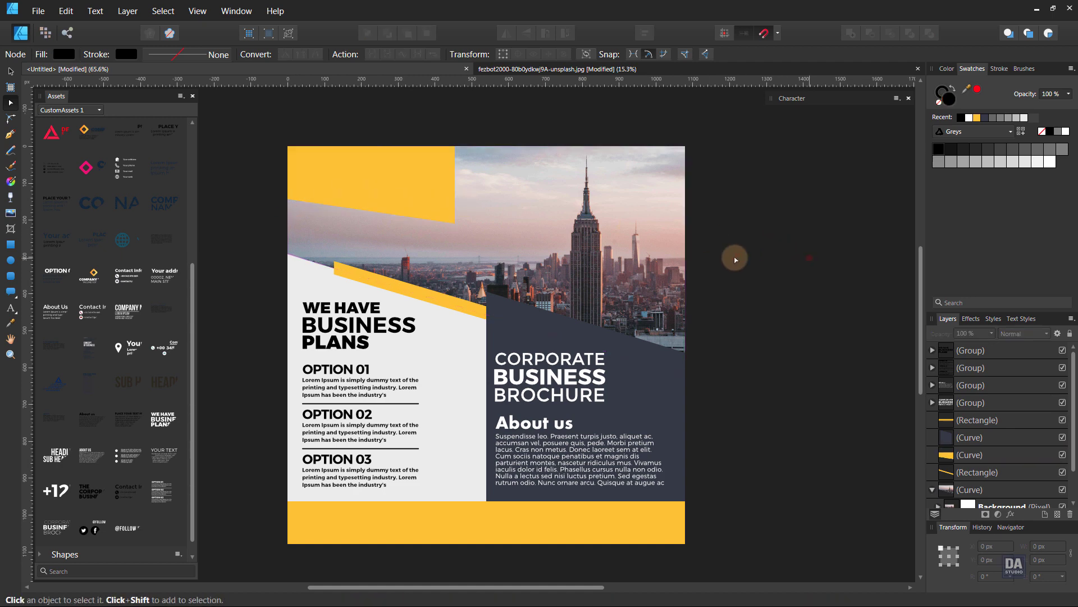
Set the yellow corner panel's opacity to 50 %.
{"action": "left_click", "coordinate": [365, 187]}
{"action": "left_click", "coordinate": [991, 333]}
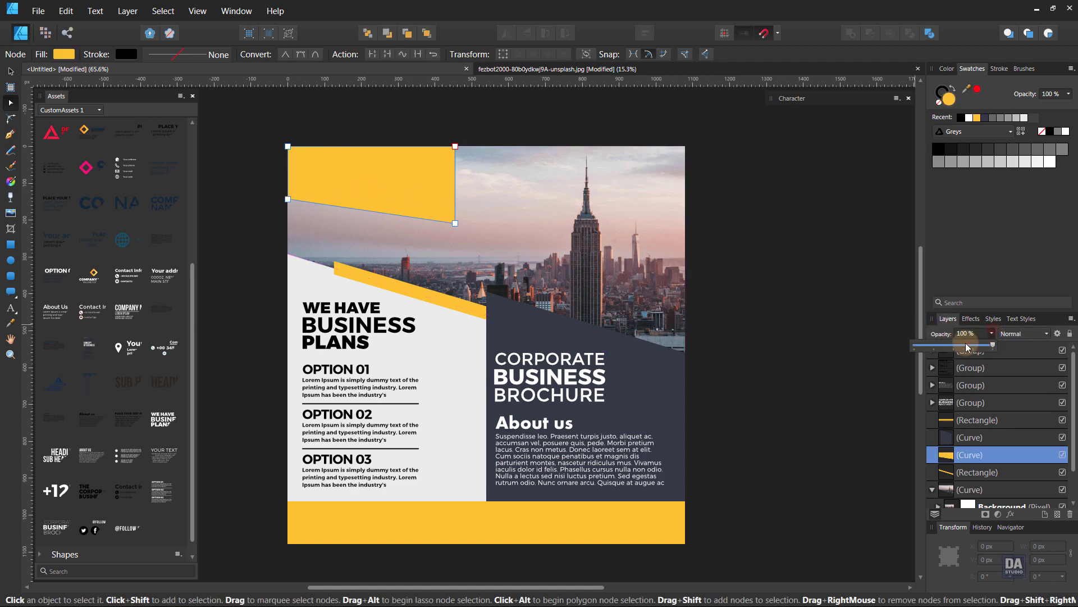
{"action": "left_click_drag", "start_coordinate": [963, 347], "coordinate": [953, 350]}
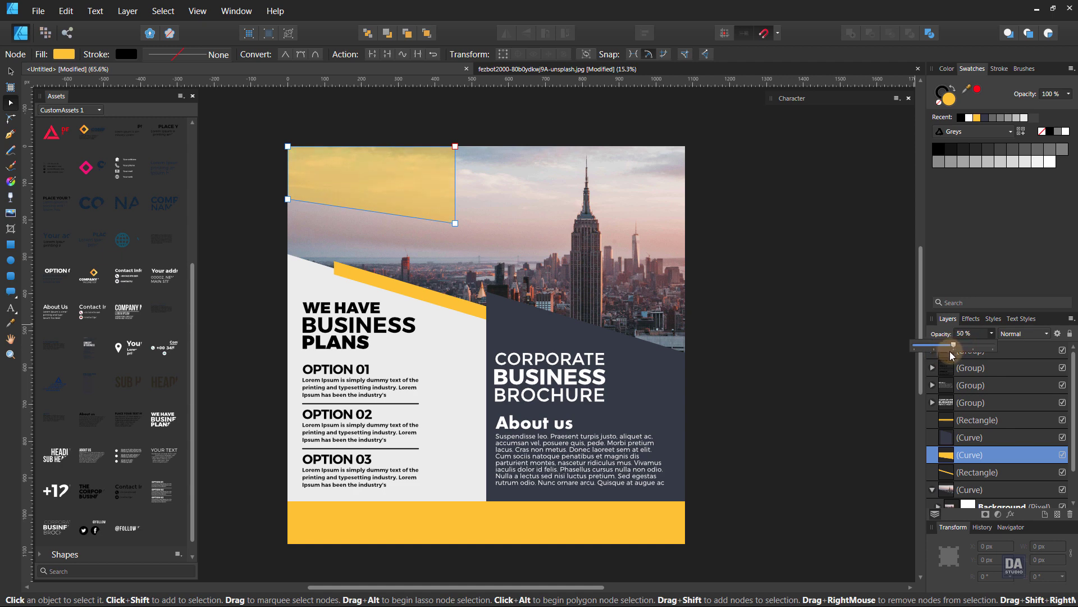
{"action": "left_click", "coordinate": [811, 333]}
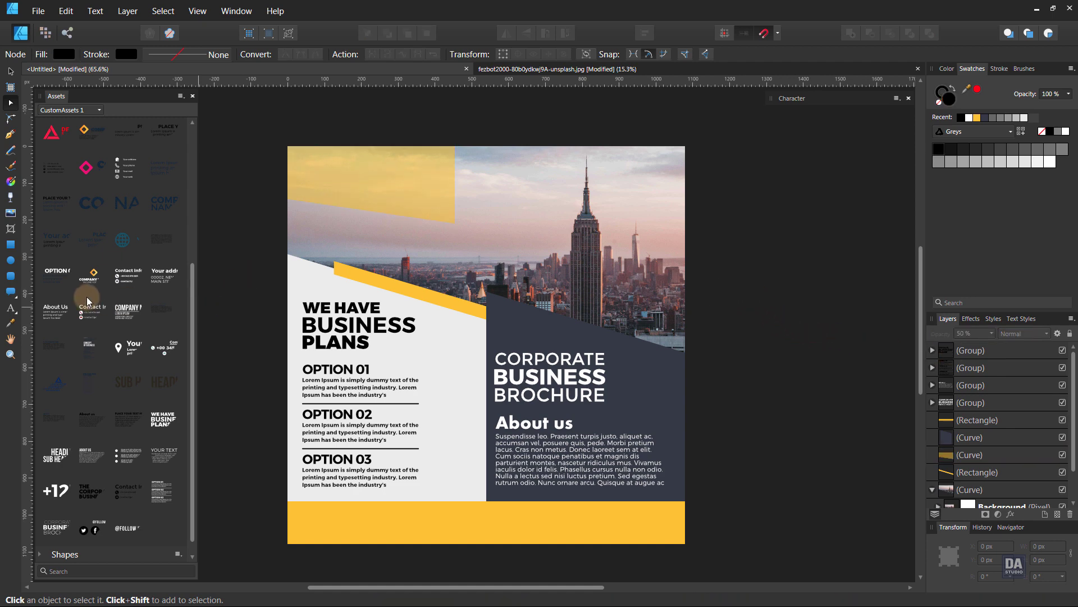
Place the white Design Art Studio logo asset on the translucent yellow corner panel.
{"action": "scroll", "coordinate": [86, 296], "scroll_direction": "up", "scroll_amount": 5}
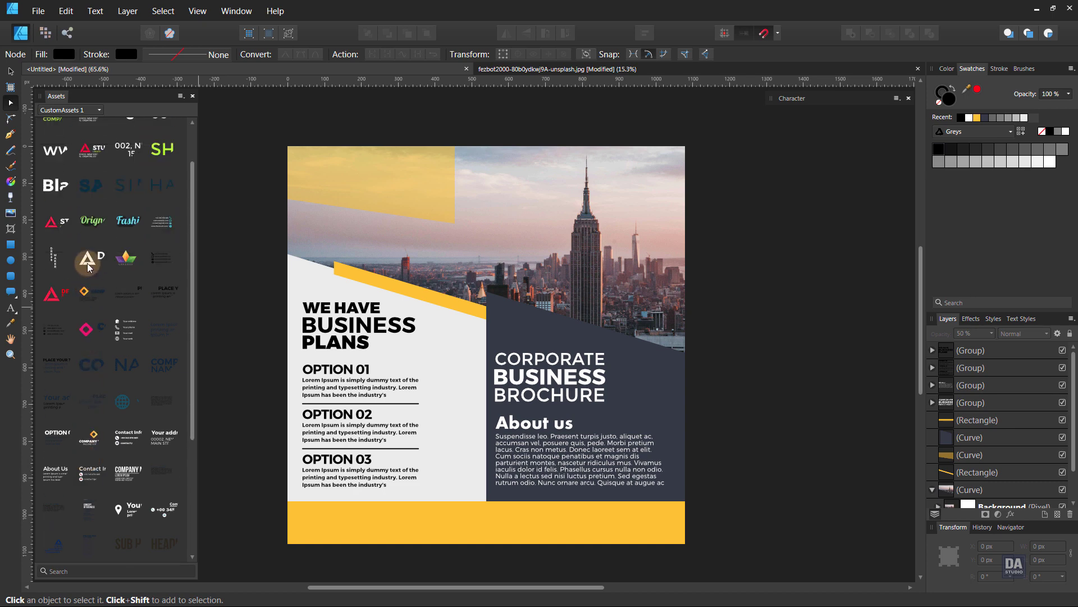
{"action": "left_click_drag", "start_coordinate": [86, 262], "coordinate": [448, 205]}
{"action": "left_click_drag", "start_coordinate": [399, 194], "coordinate": [366, 177]}
Narrow the translucent yellow panel to about 325 px by moving its two right nodes closer to the logo.
{"action": "left_click", "coordinate": [402, 177]}
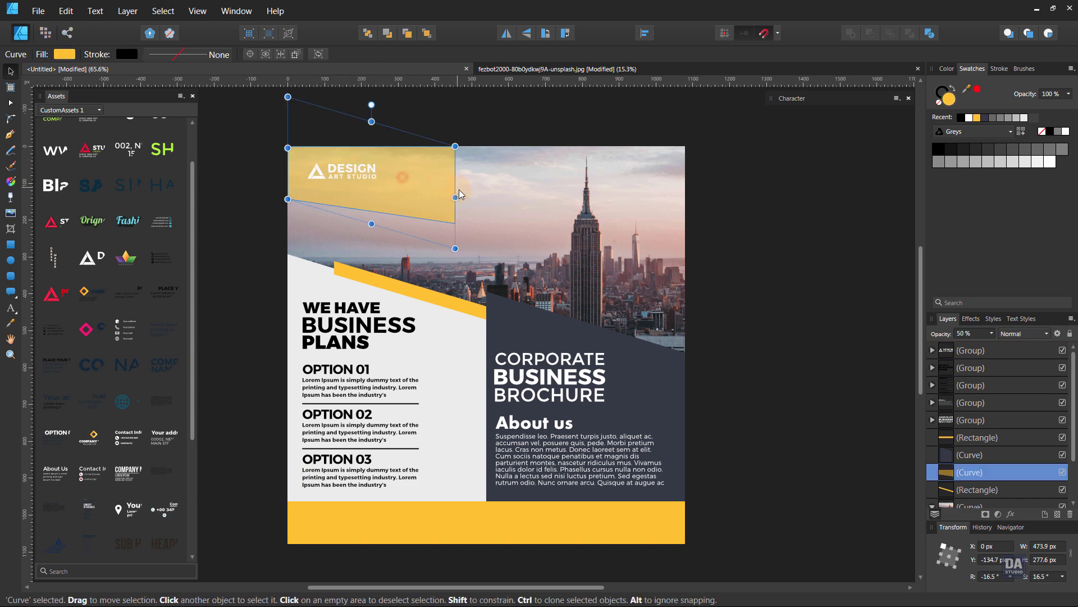
{"action": "key", "text": "a"}
{"action": "left_click", "coordinate": [455, 146]}
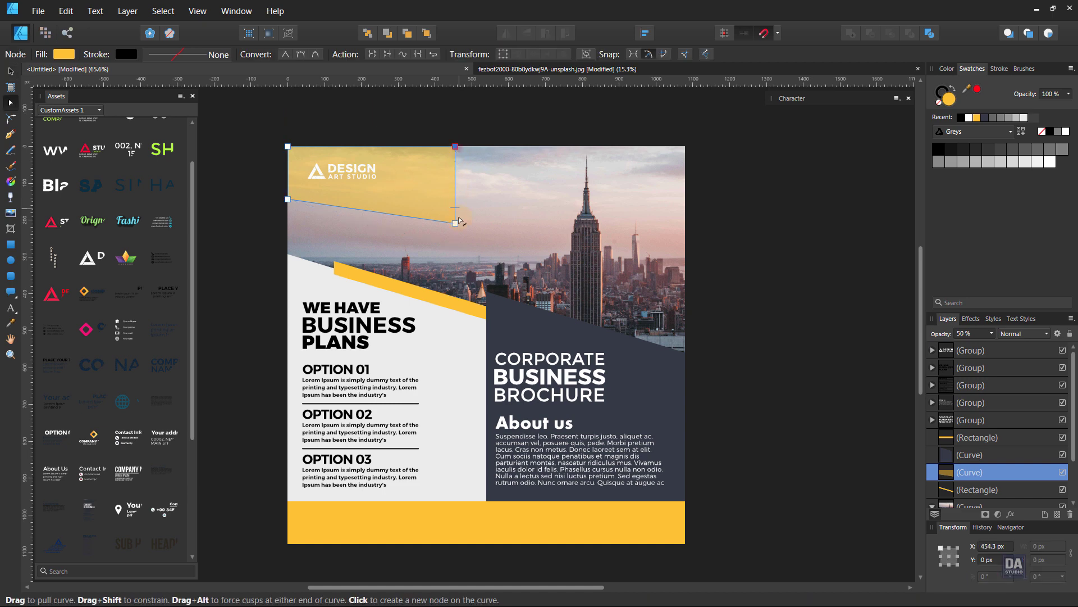
{"action": "left_click_drag", "start_coordinate": [456, 225], "coordinate": [408, 218]}
{"action": "left_click", "coordinate": [408, 140]}
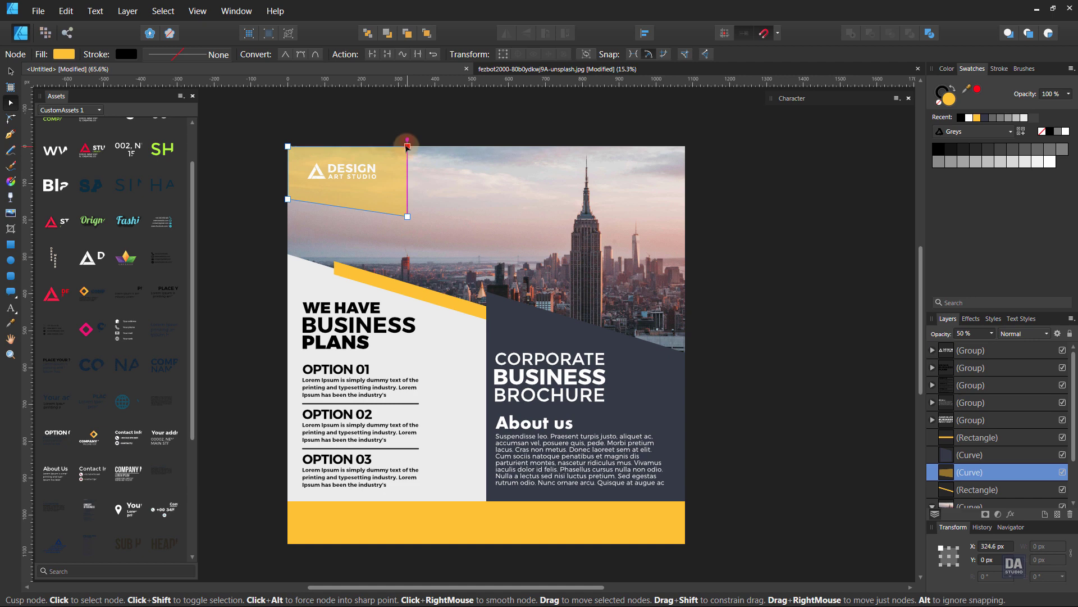
{"action": "left_click_drag", "start_coordinate": [407, 147], "coordinate": [407, 147]}
{"action": "left_click", "coordinate": [434, 138]}
Place the white "Your address" asset in the left half of the yellow bottom band, scaled to about 477 × 79 px.
{"action": "key", "text": "ctrl+space"}
{"action": "left_click_drag", "start_coordinate": [500, 234], "coordinate": [422, 215]}
{"action": "left_click_drag", "start_coordinate": [500, 253], "coordinate": [488, 248]}
{"action": "left_click_drag", "start_coordinate": [500, 402], "coordinate": [500, 398]}
{"action": "key", "text": "ctrl+space"}
{"action": "left_click_drag", "start_coordinate": [385, 547], "coordinate": [481, 526]}
{"action": "left_click_drag", "start_coordinate": [431, 464], "coordinate": [434, 496]}
{"action": "left_click_drag", "start_coordinate": [136, 515], "coordinate": [595, 404]}
{"action": "left_click_drag", "start_coordinate": [719, 463], "coordinate": [379, 406]}
{"action": "left_click_drag", "start_coordinate": [276, 379], "coordinate": [419, 447]}
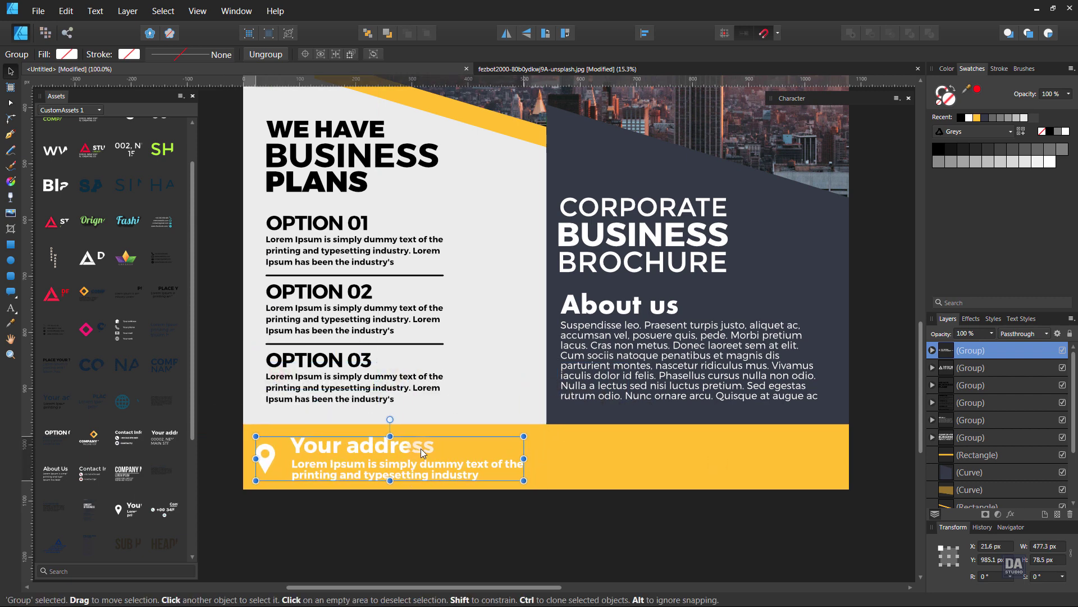
{"action": "left_click", "coordinate": [292, 525]}
Place the "Contact Info" asset in the yellow band's right half, fill it with white and scale it to about 387 × 101 px.
{"action": "scroll", "coordinate": [173, 470], "scroll_direction": "down", "scroll_amount": 7}
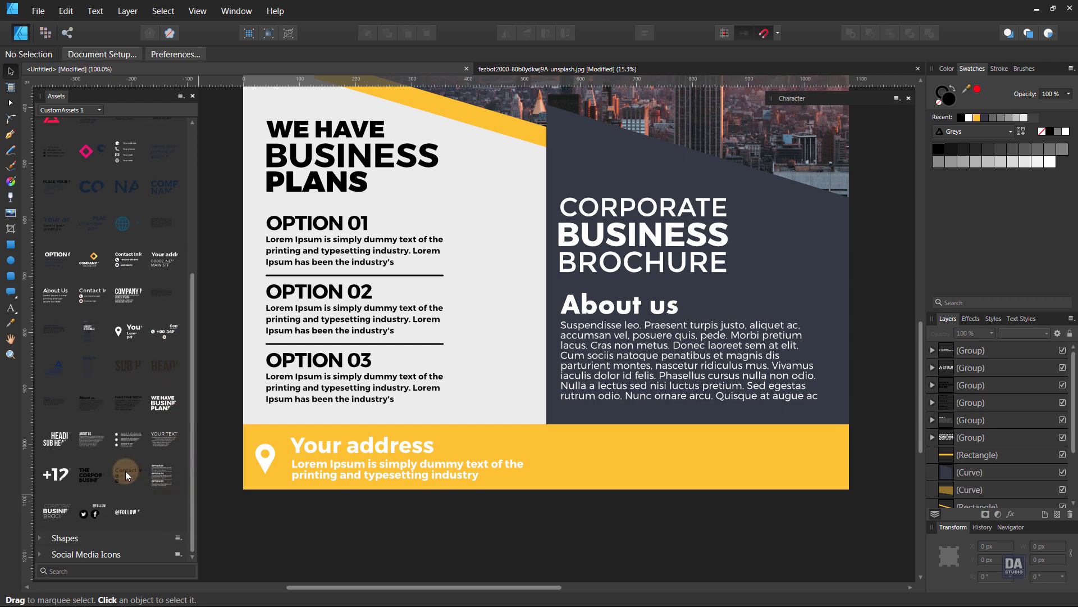
{"action": "left_click_drag", "start_coordinate": [126, 471], "coordinate": [832, 228]}
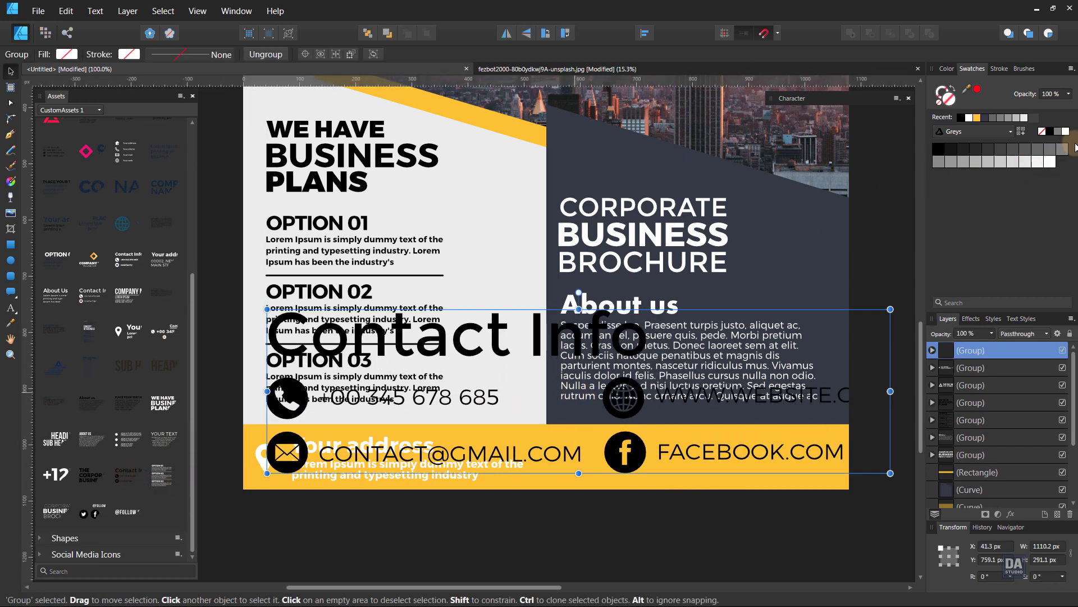
{"action": "left_click", "coordinate": [1039, 160]}
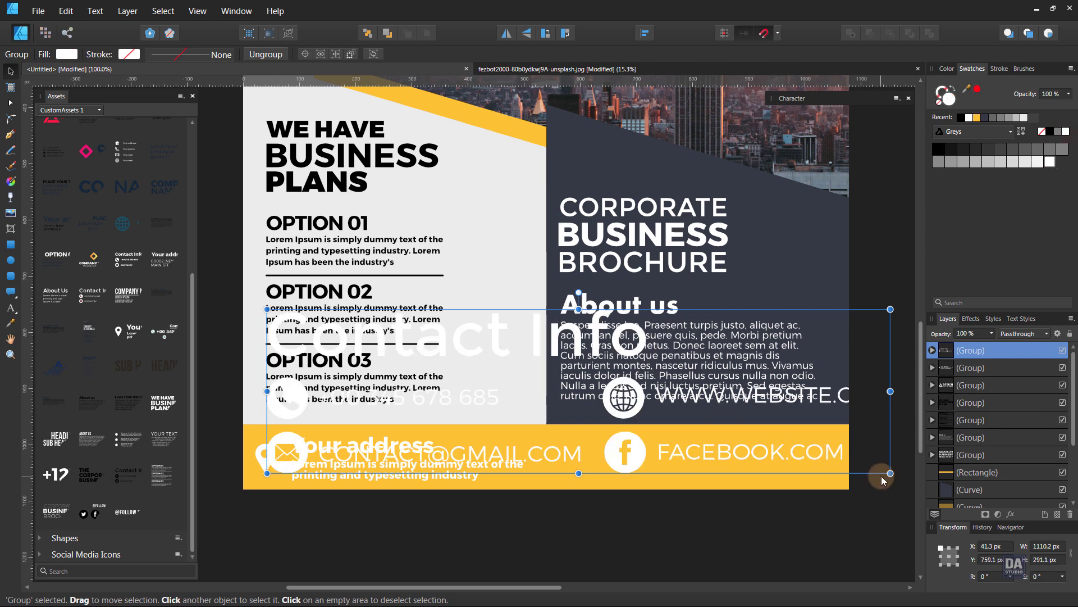
{"action": "left_click_drag", "start_coordinate": [890, 472], "coordinate": [751, 445]}
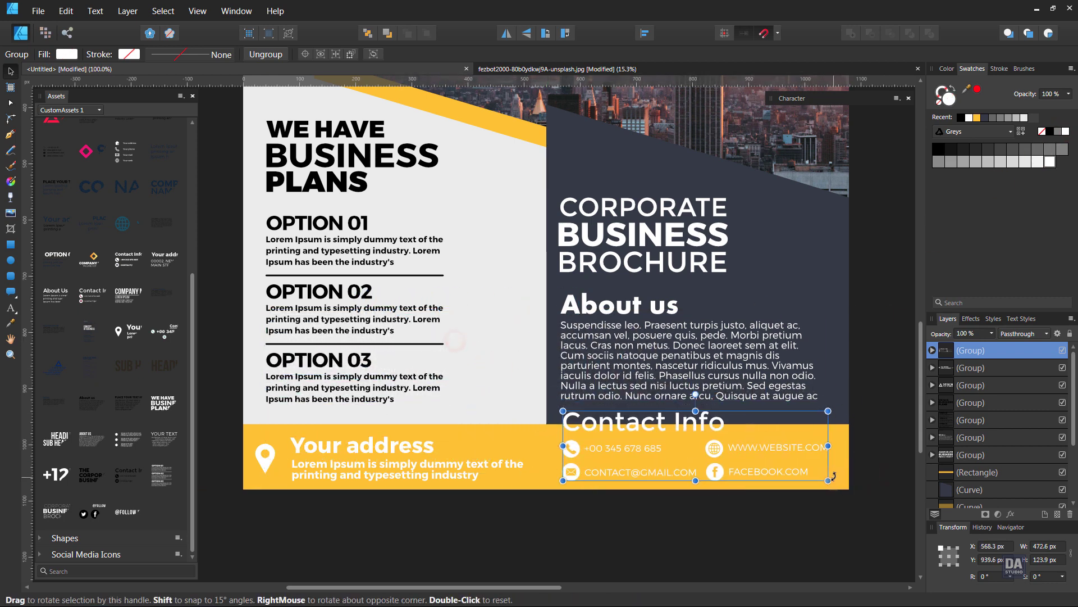
{"action": "left_click_drag", "start_coordinate": [830, 483], "coordinate": [779, 472]}
{"action": "scroll", "coordinate": [818, 495], "scroll_direction": "up", "scroll_amount": 5}
{"action": "left_click_drag", "start_coordinate": [726, 443], "coordinate": [748, 458]}
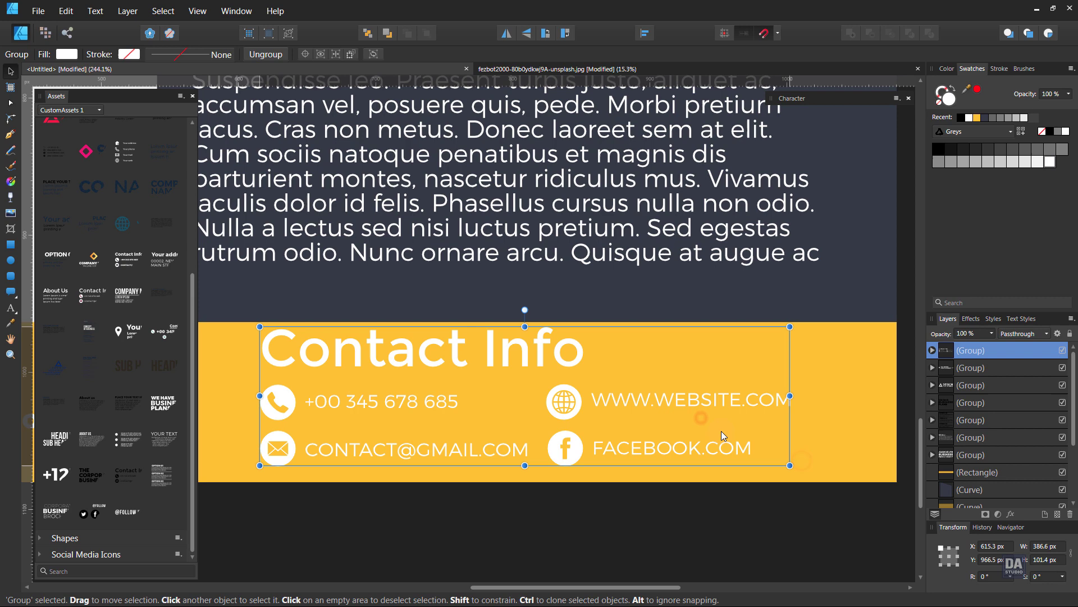
Move the "Contact Info" heading slightly down within its group.
{"action": "double_click", "coordinate": [404, 349]}
{"action": "left_click_drag", "start_coordinate": [403, 352], "coordinate": [403, 355]}
{"action": "key", "text": "ctrl+1"}
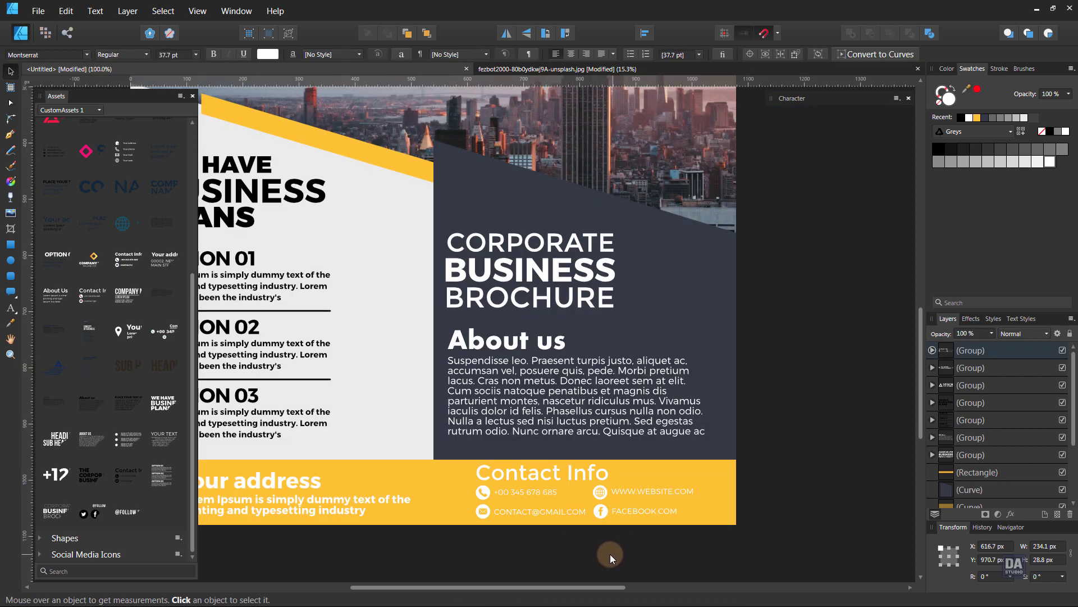
{"action": "left_click_drag", "start_coordinate": [488, 545], "coordinate": [576, 537]}
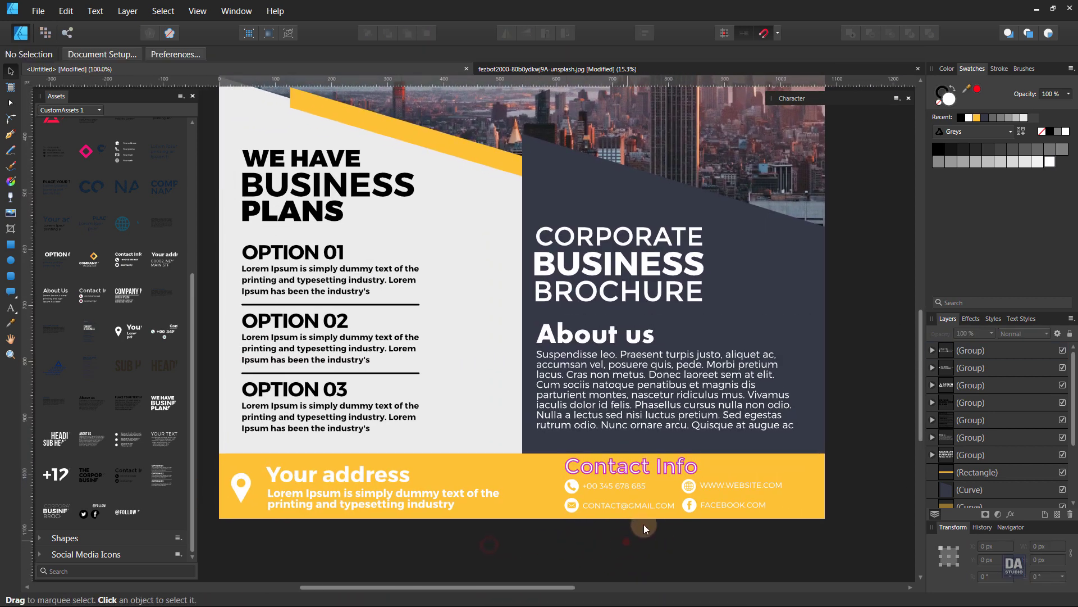
Shift the contact block and the address block slightly right within the yellow band.
{"action": "left_click", "coordinate": [652, 496]}
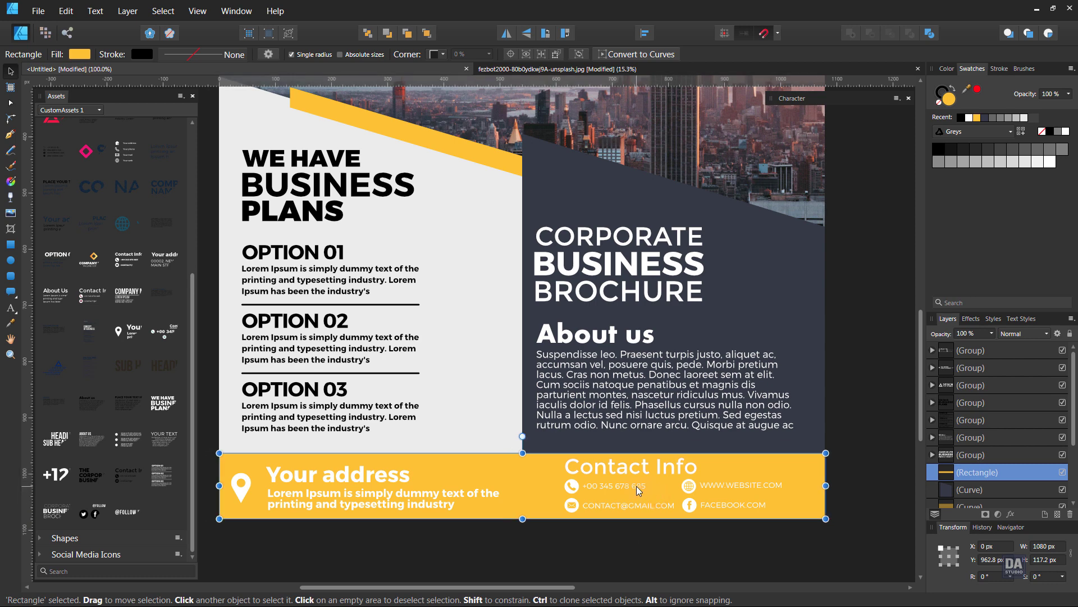
{"action": "left_click_drag", "start_coordinate": [636, 487], "coordinate": [649, 487]}
{"action": "left_click_drag", "start_coordinate": [316, 494], "coordinate": [322, 495]}
{"action": "left_click", "coordinate": [440, 543]}
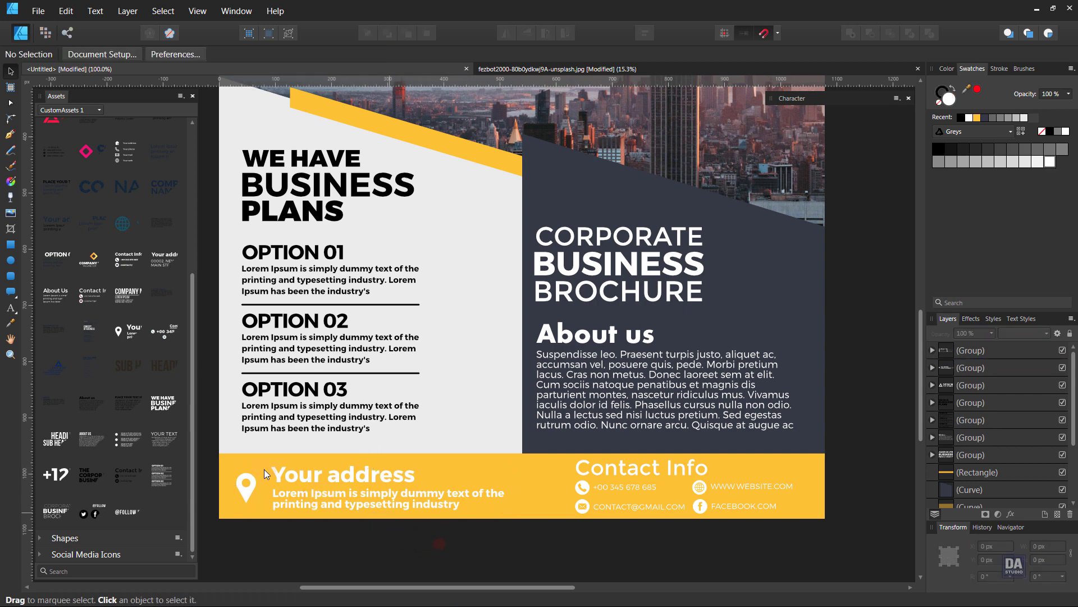
Draw a white vertical rectangle about 8 × 97 px in the yellow band between the address and contact blocks.
{"action": "key", "text": "m"}
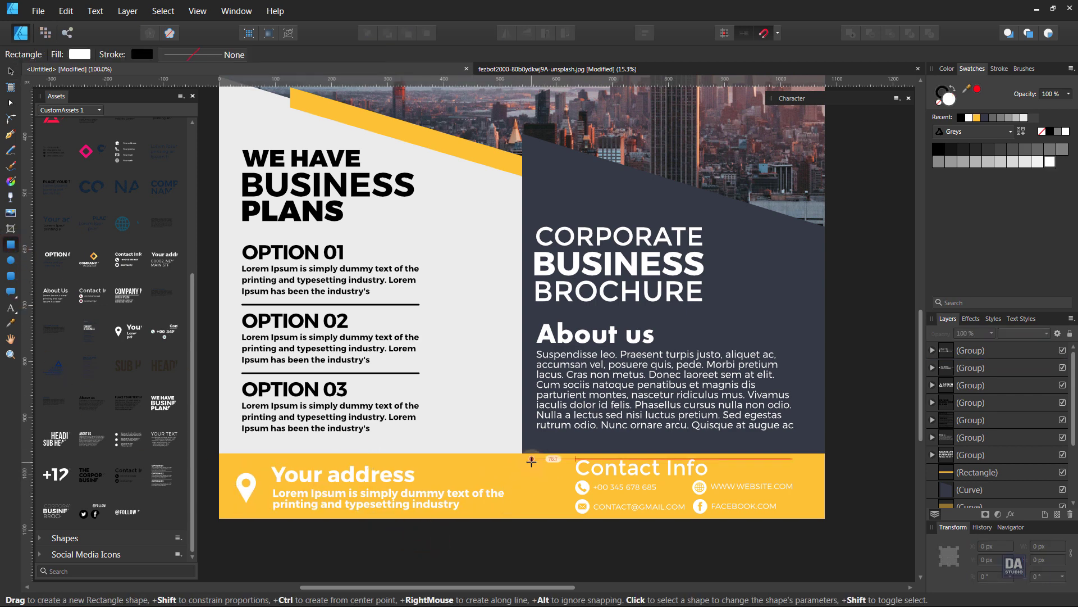
{"action": "left_click_drag", "start_coordinate": [531, 459], "coordinate": [585, 521]}
{"action": "key", "text": "z"}
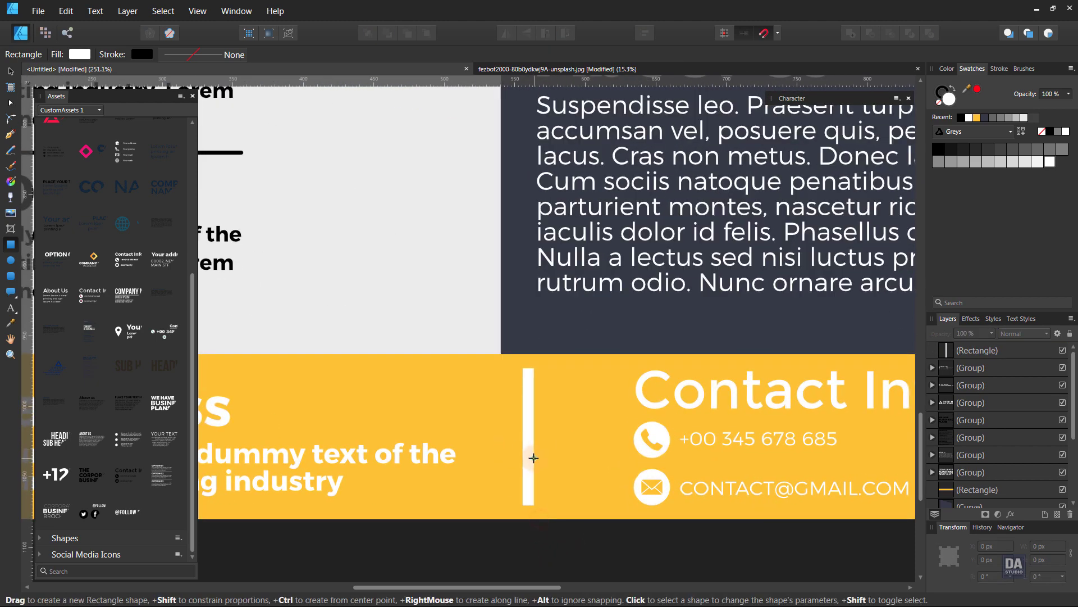
Reduce the white divider between the address and contact blocks to about 4.7 × 78.5 px, keeping it centred.
{"action": "key", "text": "v"}
{"action": "left_click", "coordinate": [529, 454]}
{"action": "scroll", "coordinate": [528, 449], "scroll_direction": "up", "scroll_amount": 3}
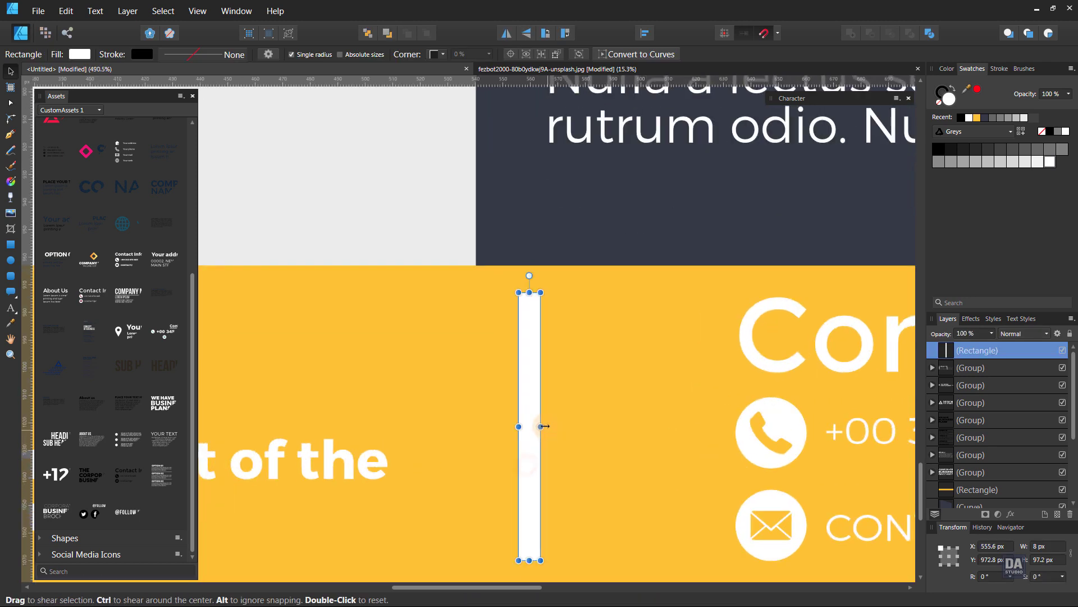
{"action": "left_click_drag", "start_coordinate": [537, 427], "coordinate": [534, 427]}
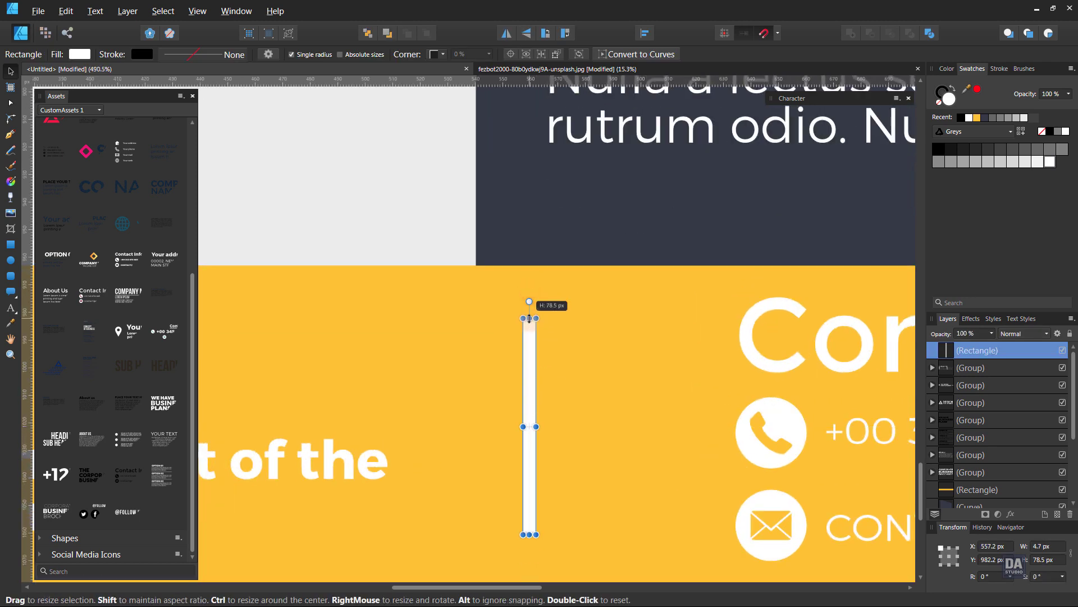
{"action": "left_click", "coordinate": [431, 238]}
{"action": "scroll", "coordinate": [493, 324], "scroll_direction": "down", "scroll_amount": 8}
{"action": "left_click", "coordinate": [551, 458]}
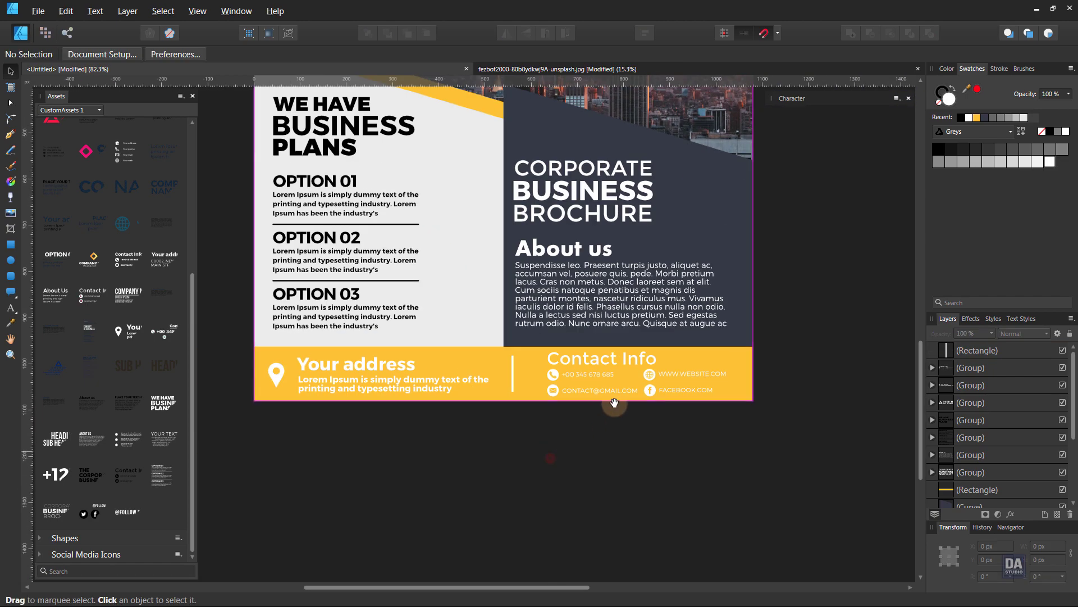
Extend the yellow bottom band upward to a height of 126 px, keeping its lower edge in place.
{"action": "left_click_drag", "start_coordinate": [613, 398], "coordinate": [436, 371]}
{"action": "left_click_drag", "start_coordinate": [569, 333], "coordinate": [537, 362]}
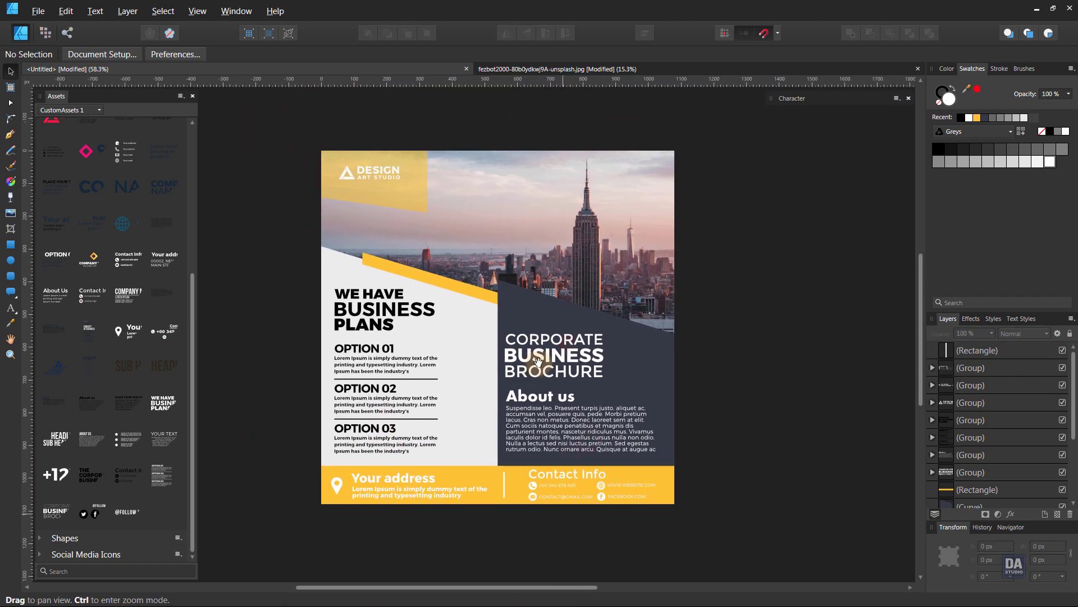
{"action": "scroll", "coordinate": [497, 494], "scroll_direction": "up", "scroll_amount": 3}
{"action": "left_click", "coordinate": [492, 480]}
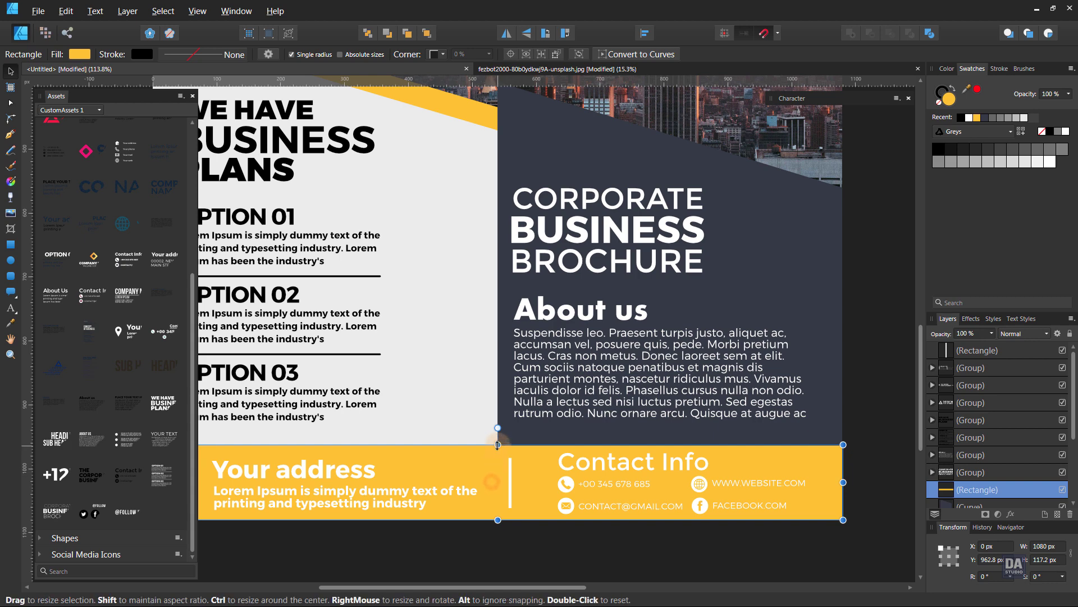
{"action": "left_click_drag", "start_coordinate": [498, 442], "coordinate": [499, 440]}
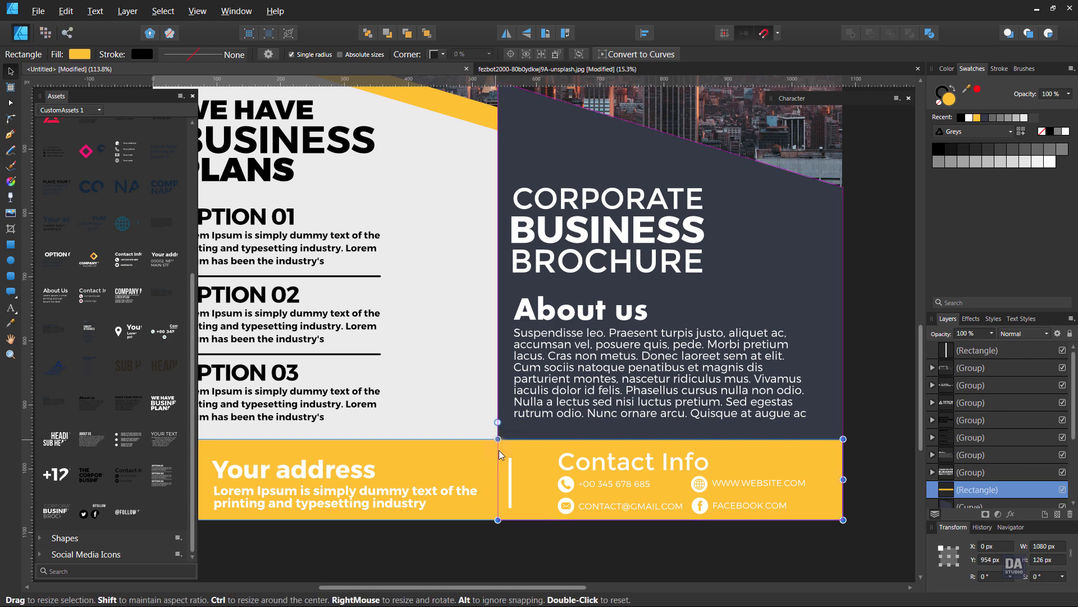
Move the white divider, the contact block and the address block slightly up to re-centre them within the yellow band.
{"action": "left_click", "coordinate": [510, 482]}
{"action": "left_click_drag", "start_coordinate": [511, 482], "coordinate": [510, 479]}
{"action": "left_click", "coordinate": [558, 496]}
{"action": "left_click", "coordinate": [365, 505], "text": "shift"}
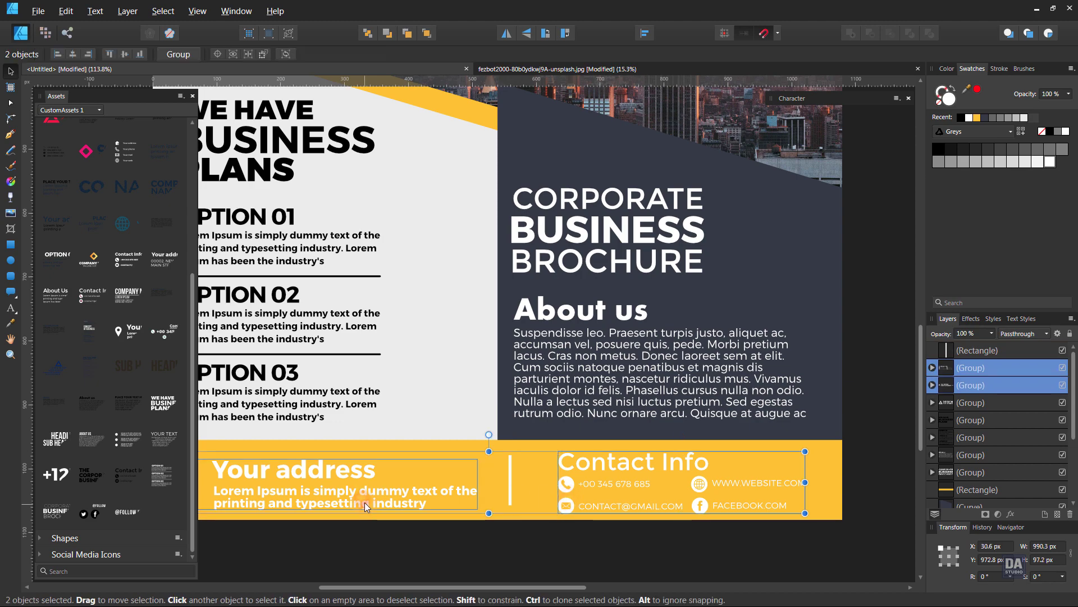
{"action": "left_click_drag", "start_coordinate": [365, 501], "coordinate": [365, 498]}
{"action": "left_click", "coordinate": [422, 537]}
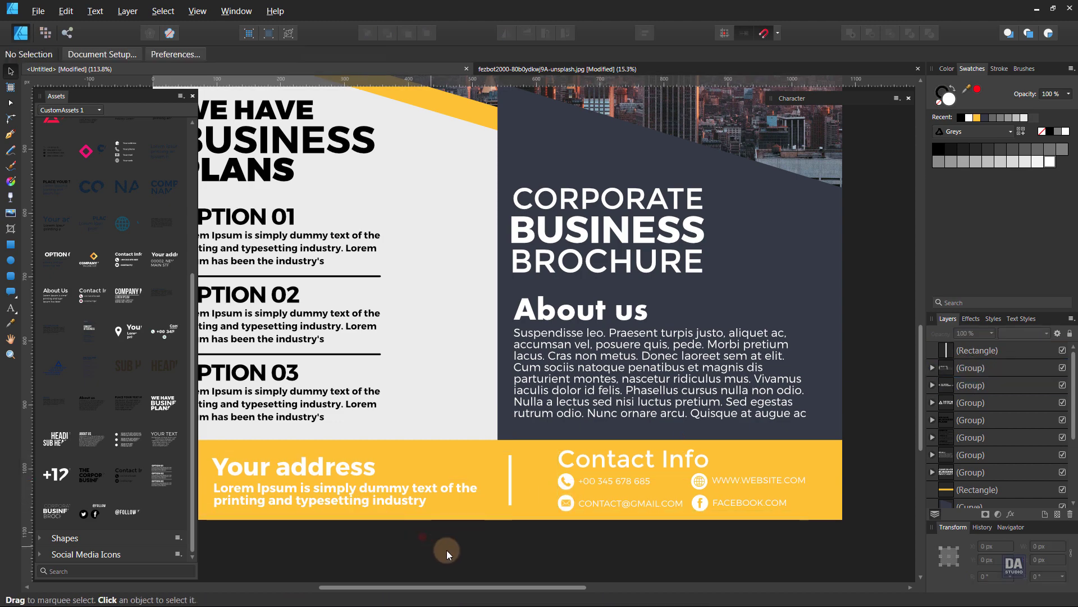
Shift the "Corporate Business Brochure" title and the "About us" block together slightly right within the dark panel.
{"action": "key", "text": "ctrl+space"}
{"action": "left_click_drag", "start_coordinate": [551, 540], "coordinate": [508, 523]}
{"action": "left_click_drag", "start_coordinate": [434, 494], "coordinate": [288, 474]}
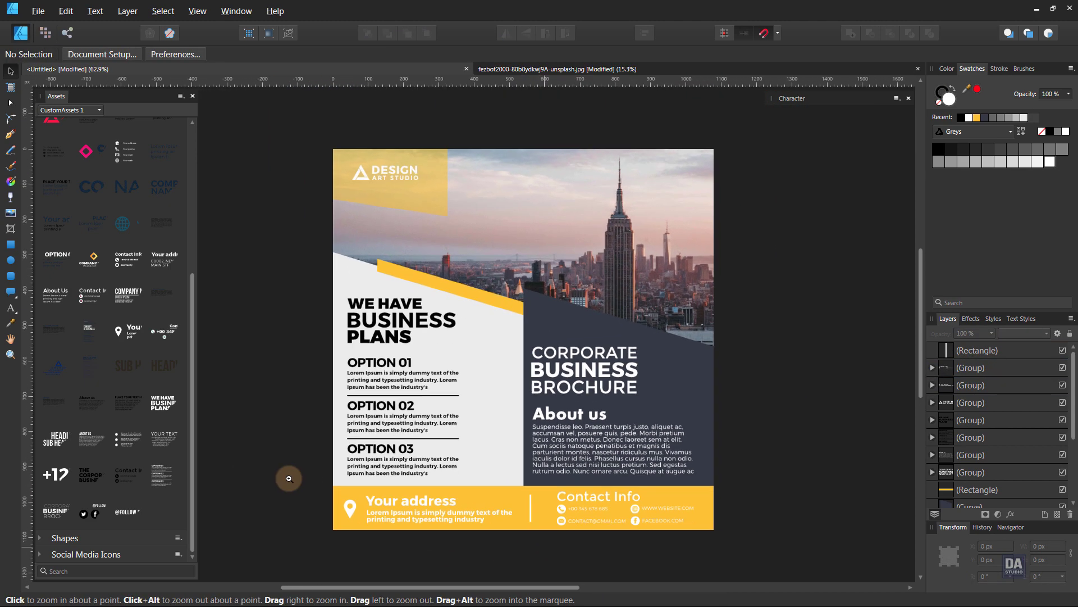
{"action": "left_click_drag", "start_coordinate": [544, 450], "coordinate": [533, 449]}
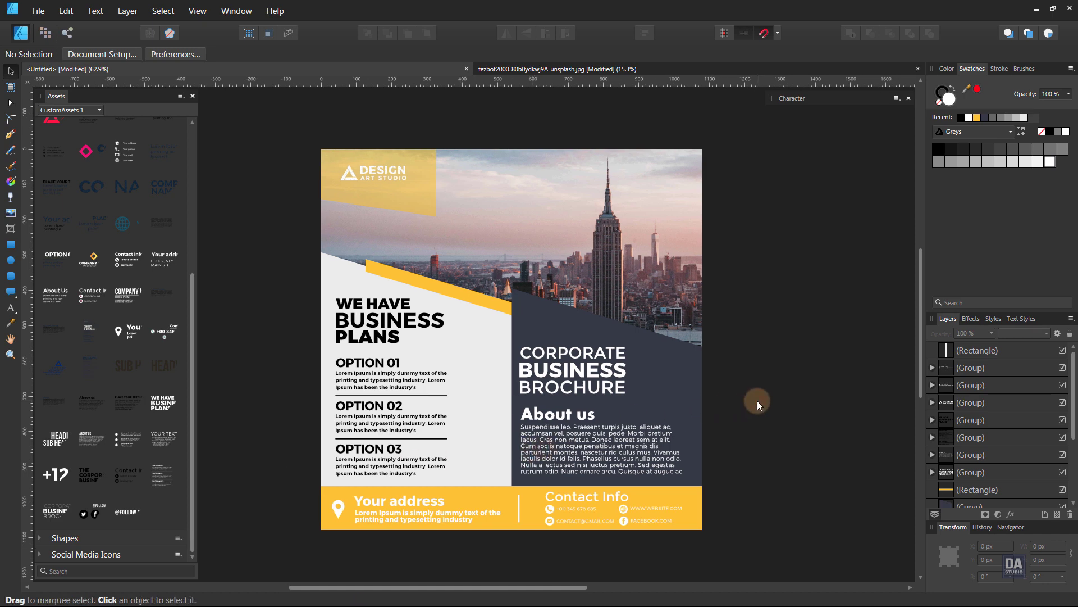
{"action": "left_click", "coordinate": [575, 378], "text": "shift"}
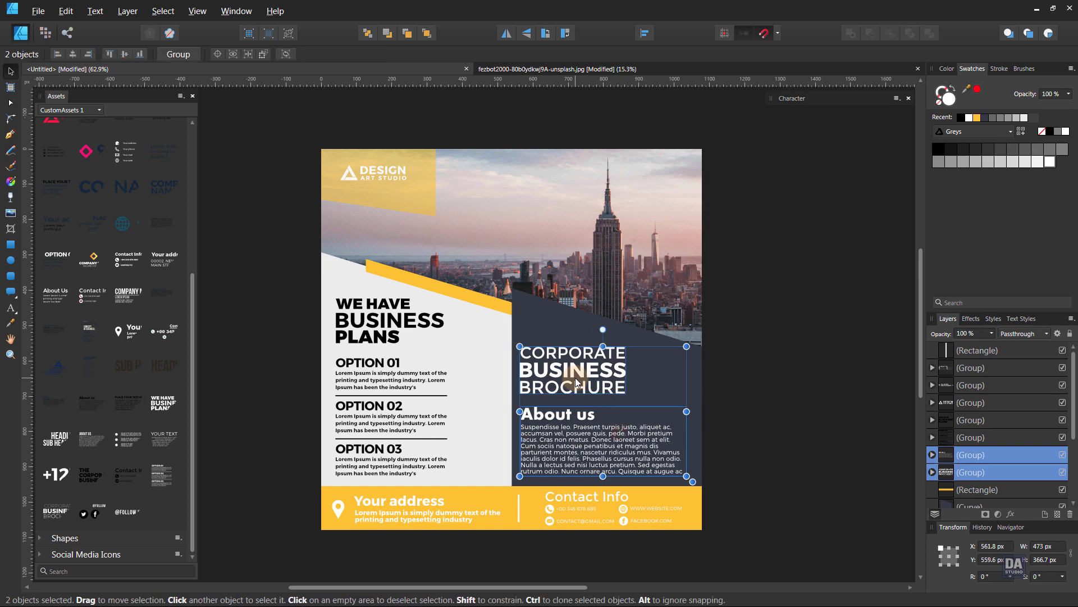
{"action": "key", "text": "shift+Right"}
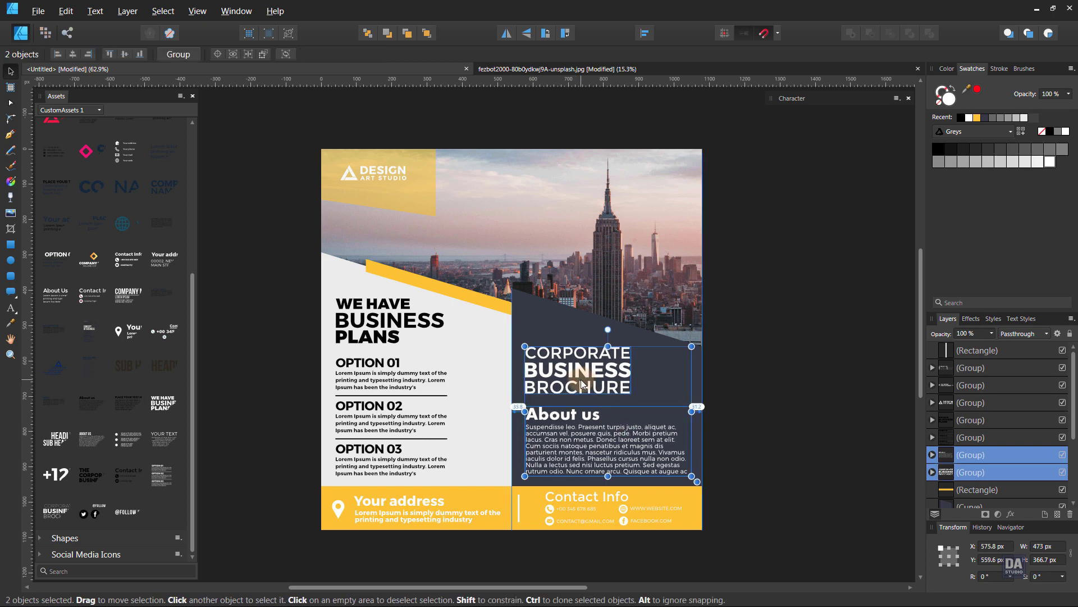
{"action": "key", "text": "Left"}
{"action": "key", "text": "Left"}
{"action": "key", "text": "Left"}
{"action": "key", "text": "Left"}
{"action": "left_click", "coordinate": [749, 401]}
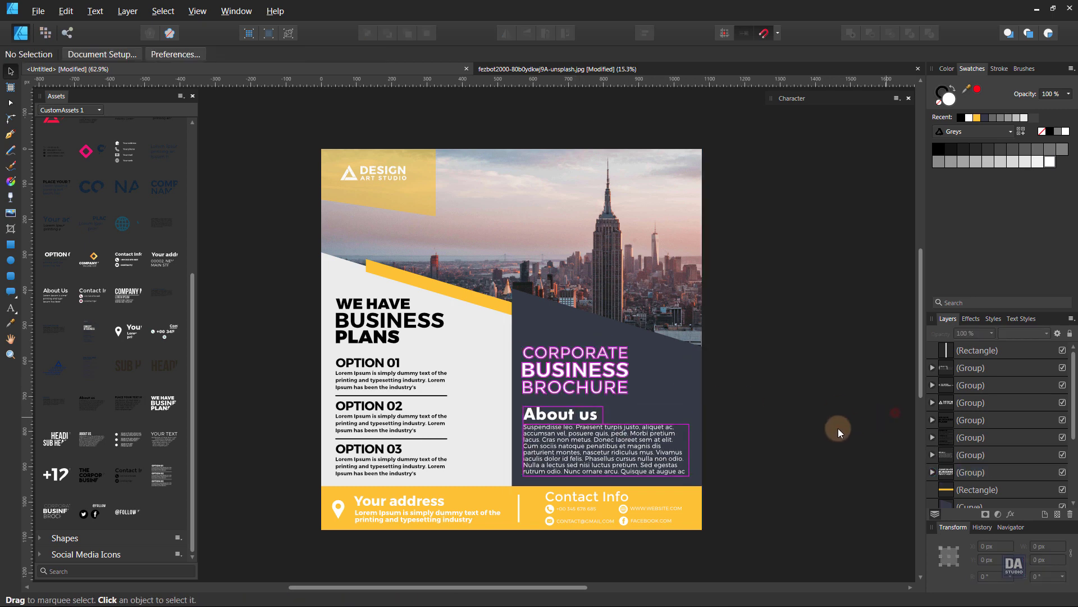